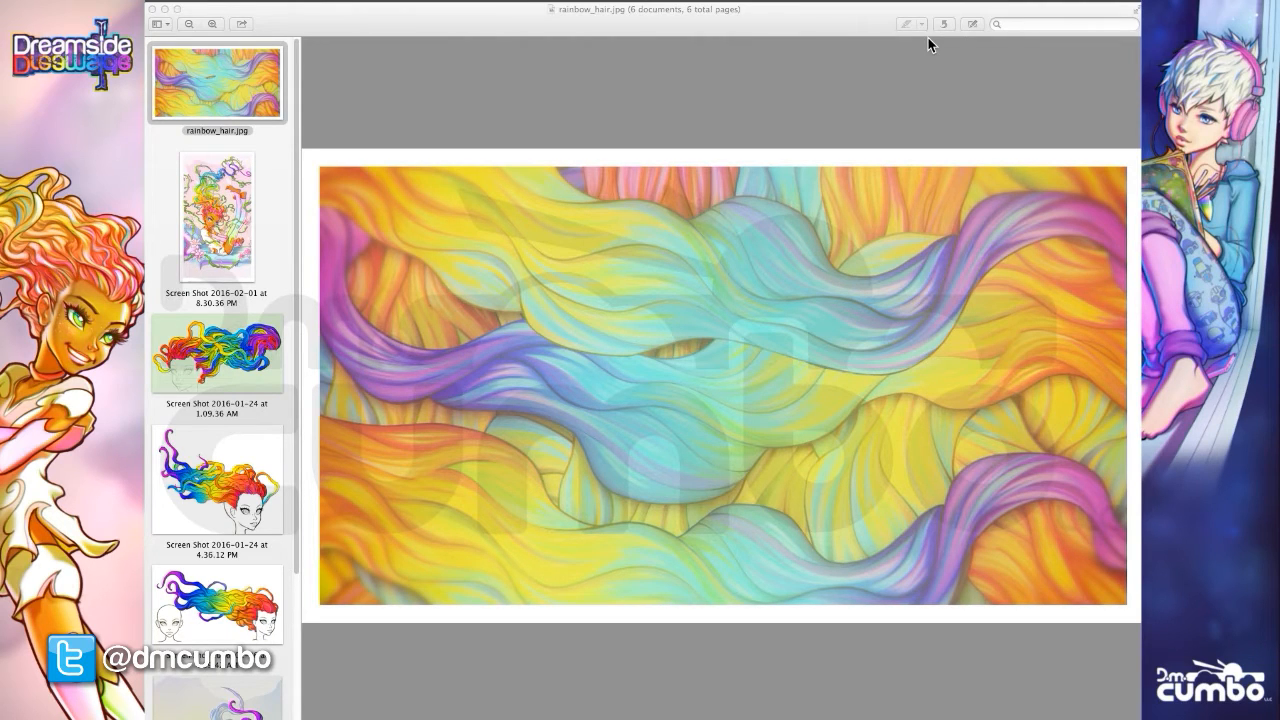
View the flowing rainbow-hair illustration and the four hair study screenshots that follow it in the document list
{"action": "left_click", "coordinate": [220, 248]}
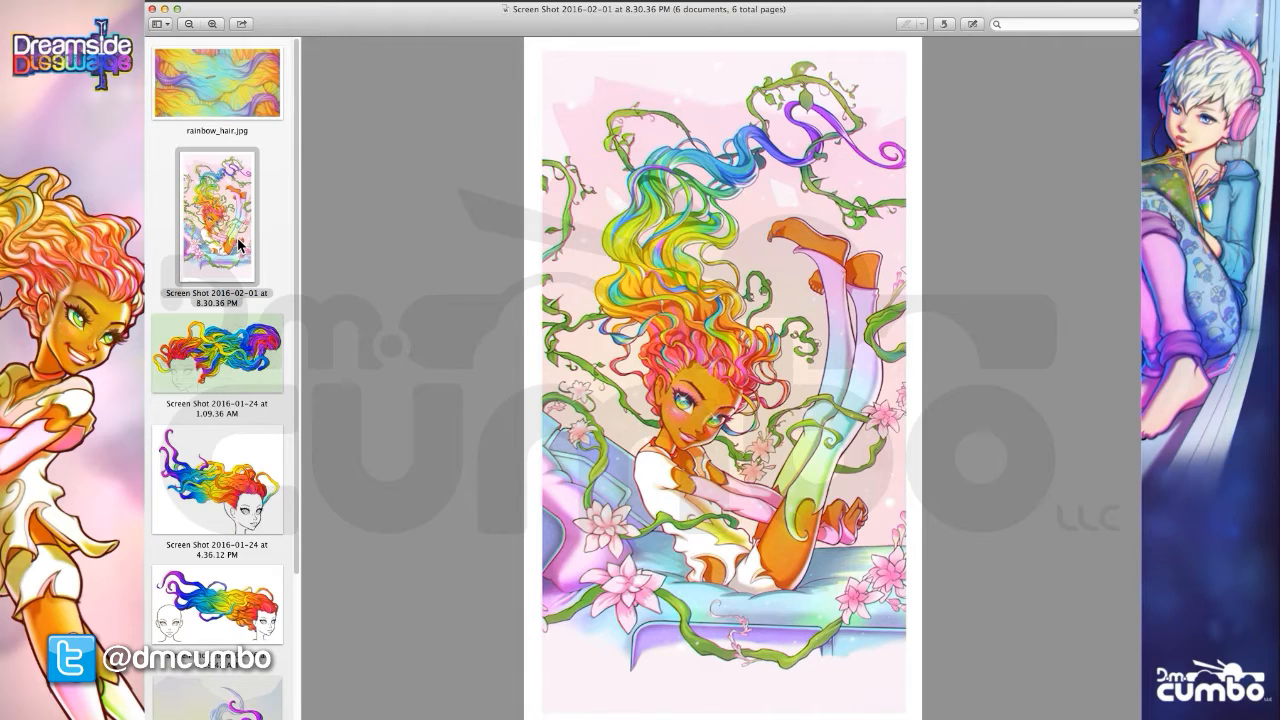
{"action": "left_click", "coordinate": [232, 362]}
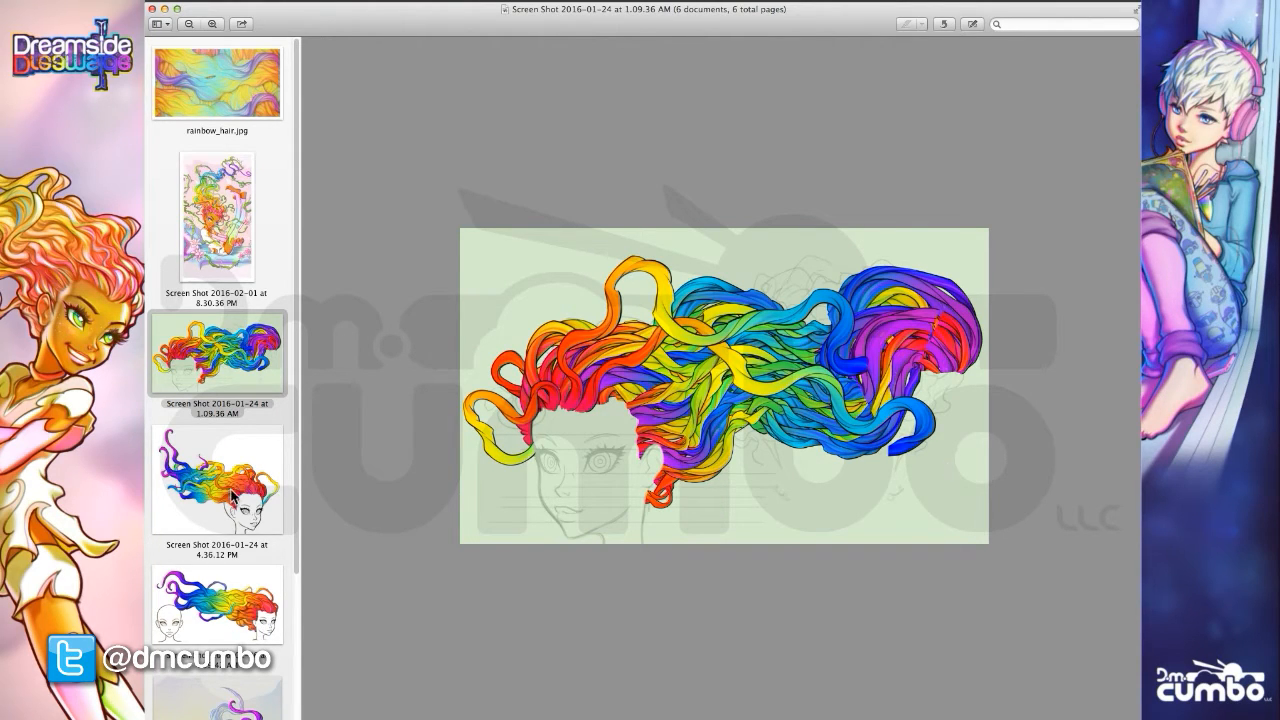
{"action": "left_click", "coordinate": [216, 490]}
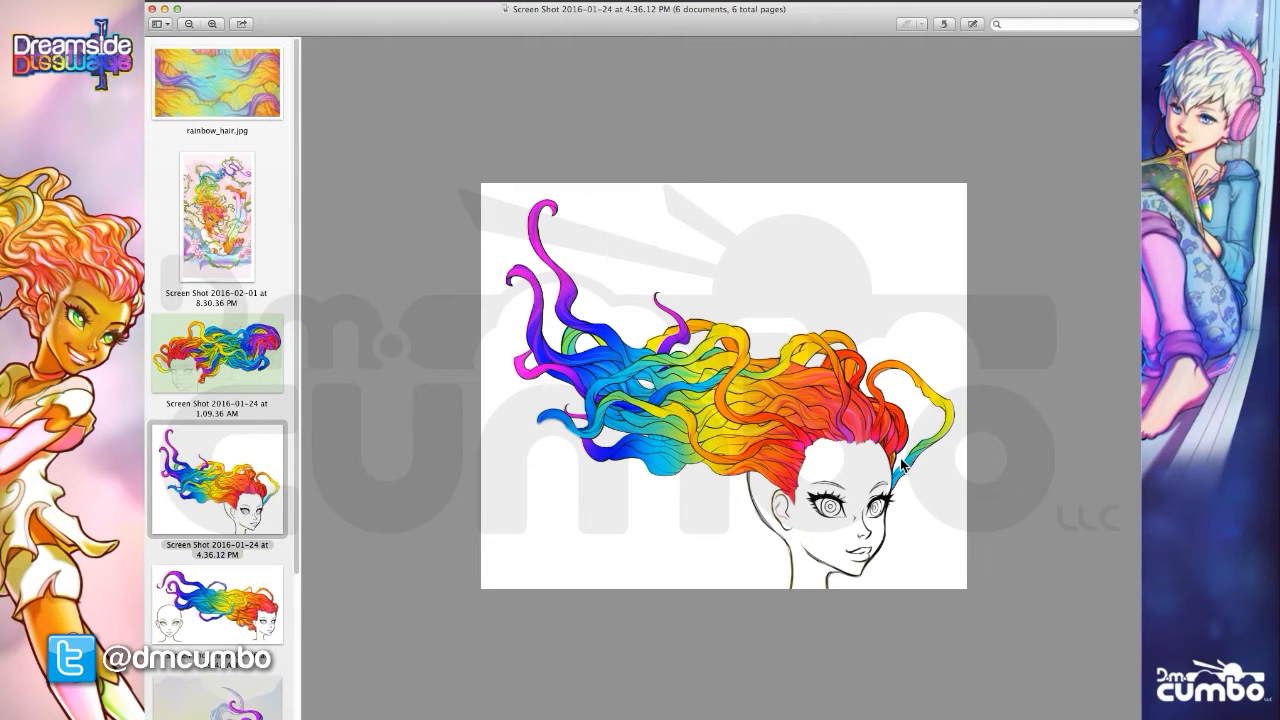
{"action": "left_click", "coordinate": [250, 615]}
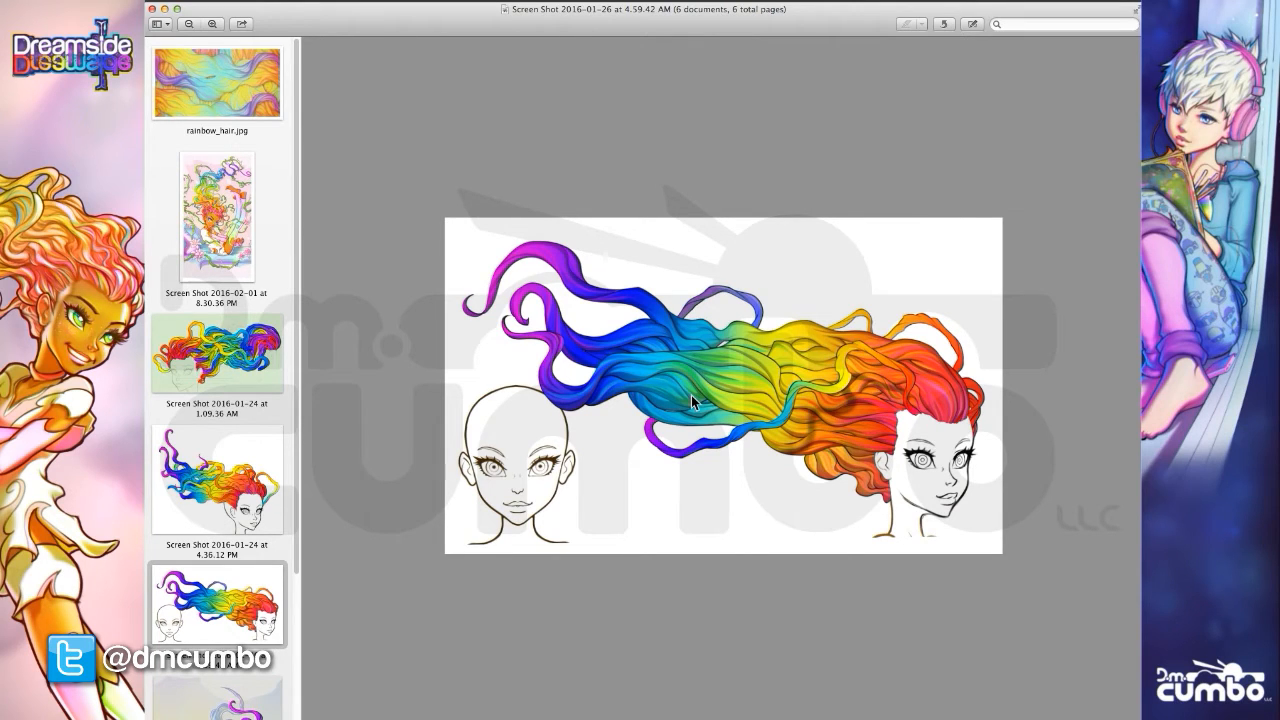
{"action": "scroll", "coordinate": [295, 513], "scroll_direction": "down", "scroll_amount": 4}
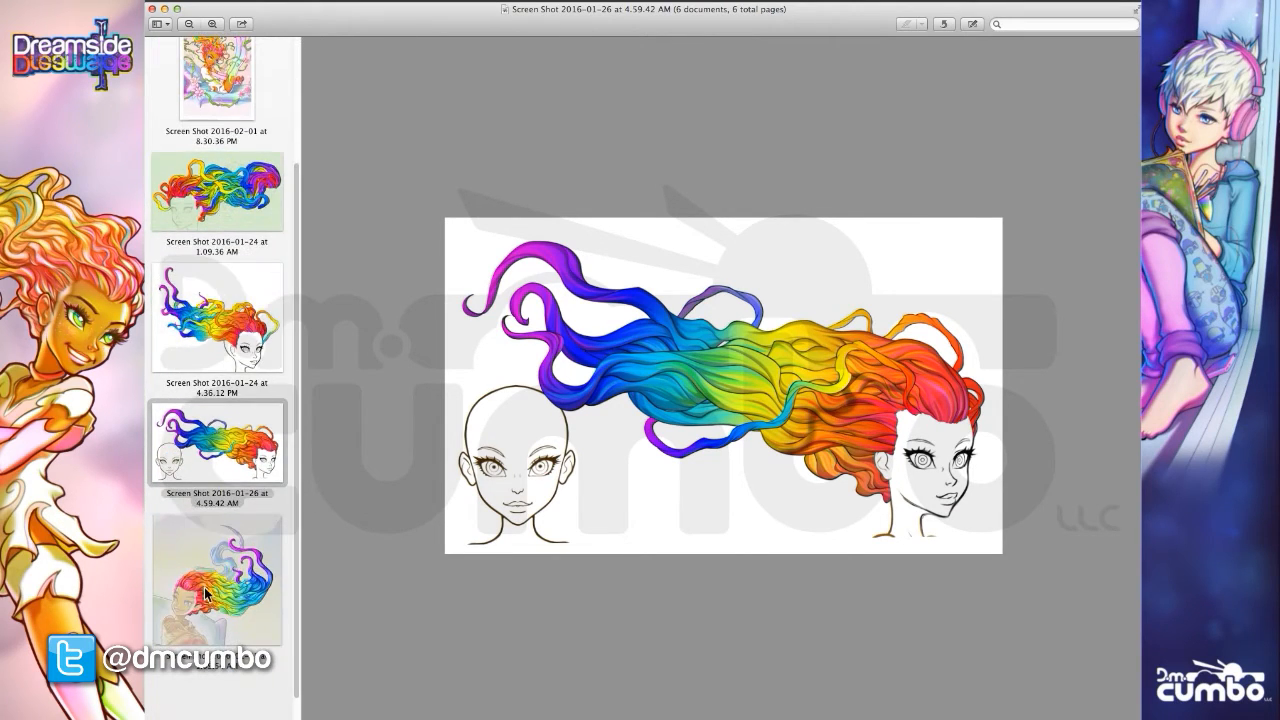
{"action": "left_click", "coordinate": [230, 598]}
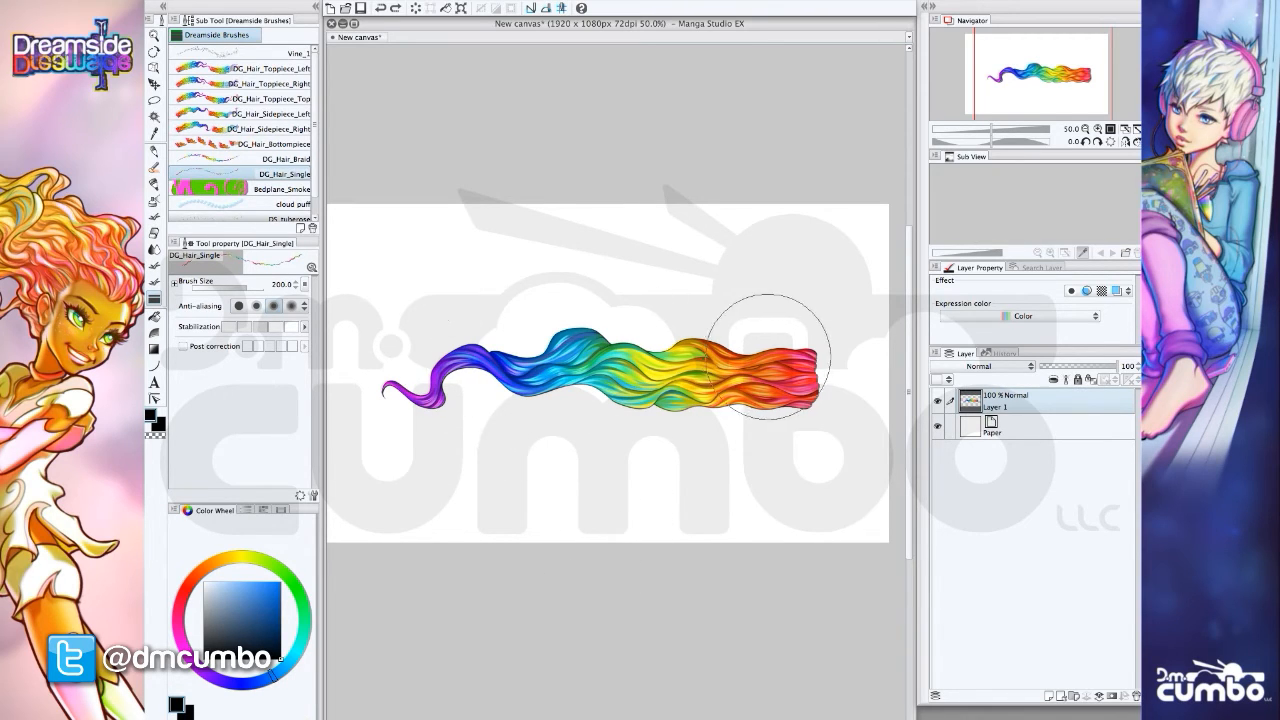
In Manga Studio EX, delete the layer holding the test hair strand and add a new empty layer above the paper
{"action": "key", "text": "bracketleft"}
{"action": "key", "text": "bracketleft"}
{"action": "key", "text": "bracketleft"}
{"action": "key", "text": "bracketleft"}
{"action": "key", "text": "bracketleft"}
{"action": "left_click", "coordinate": [1135, 697]}
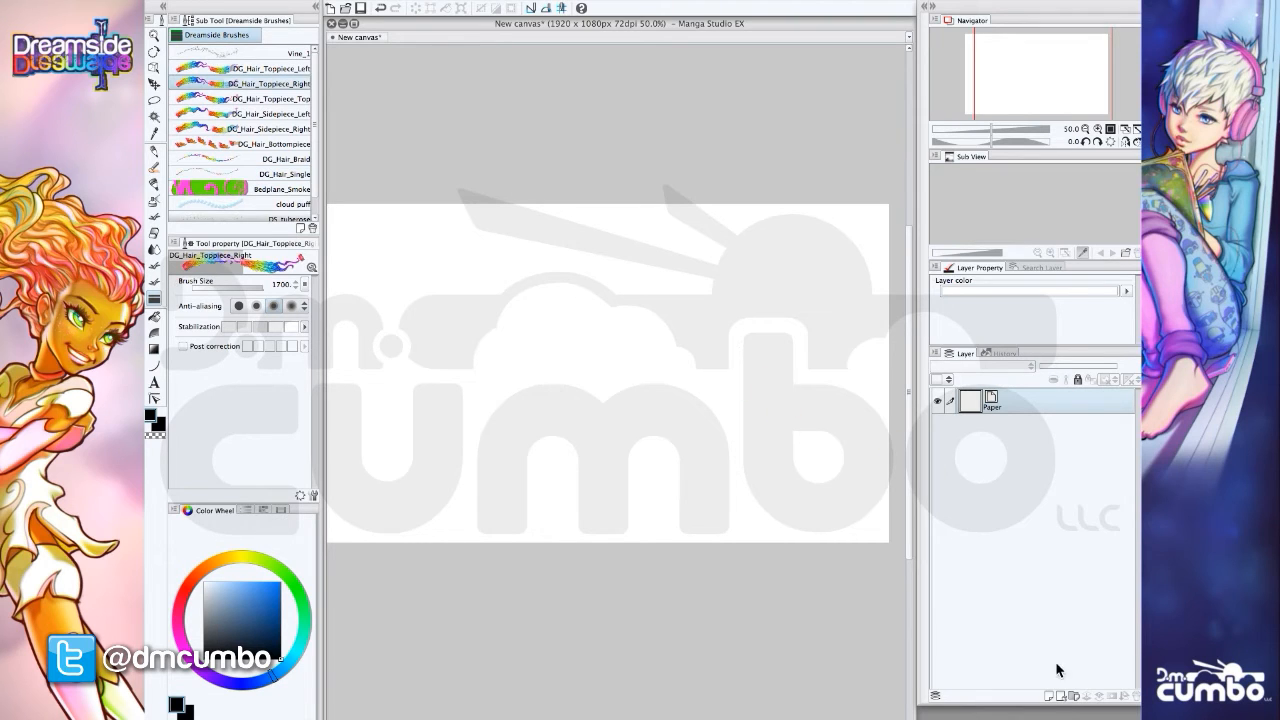
{"action": "left_click", "coordinate": [1047, 696]}
Try a hair stroke across the canvas with the DG_Hair_Toppiece_Right brush at size 700 and undo it
{"action": "key", "text": "bracketleft"}
{"action": "key", "text": "bracketleft"}
{"action": "key", "text": "bracketleft"}
{"action": "key", "text": "bracketleft"}
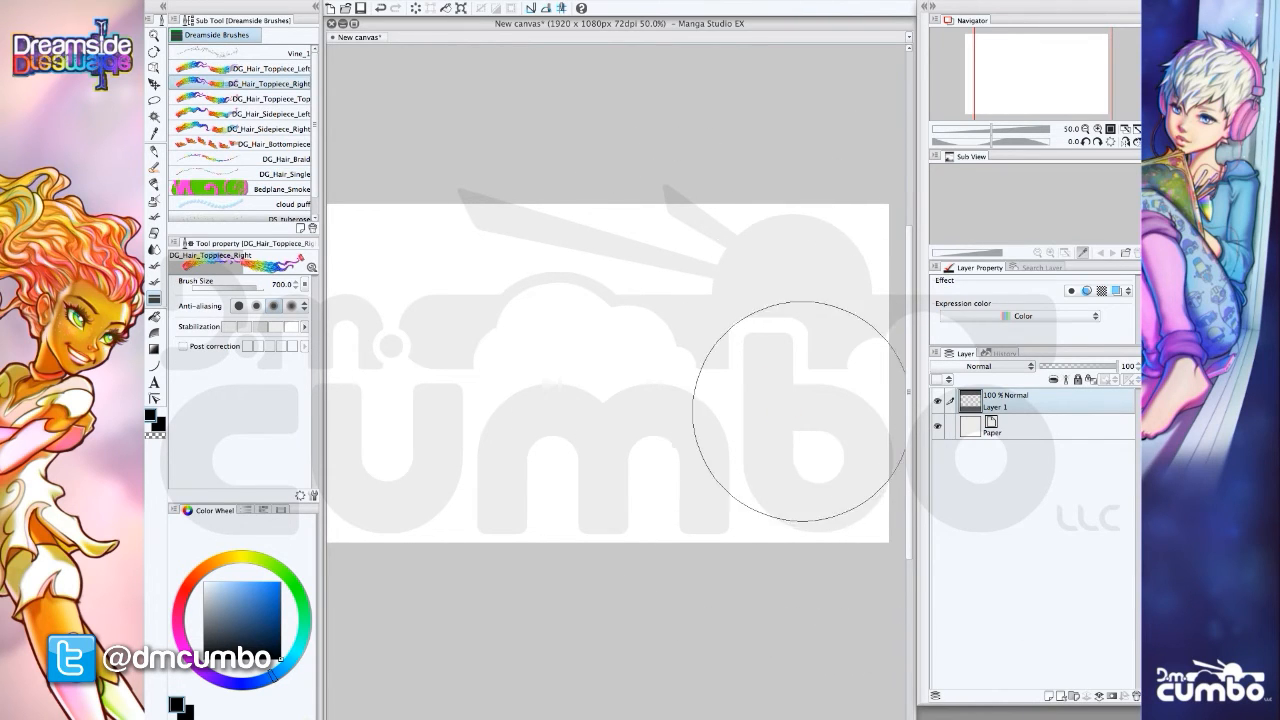
{"action": "mouse_move", "coordinate": [750, 440]}
{"action": "left_mouse_down"}
{"action": "mouse_move", "coordinate": [791, 426]}
{"action": "mouse_move", "coordinate": [701, 352]}
{"action": "mouse_move", "coordinate": [480, 346]}
{"action": "mouse_move", "coordinate": [340, 262]}
{"action": "left_mouse_up"}
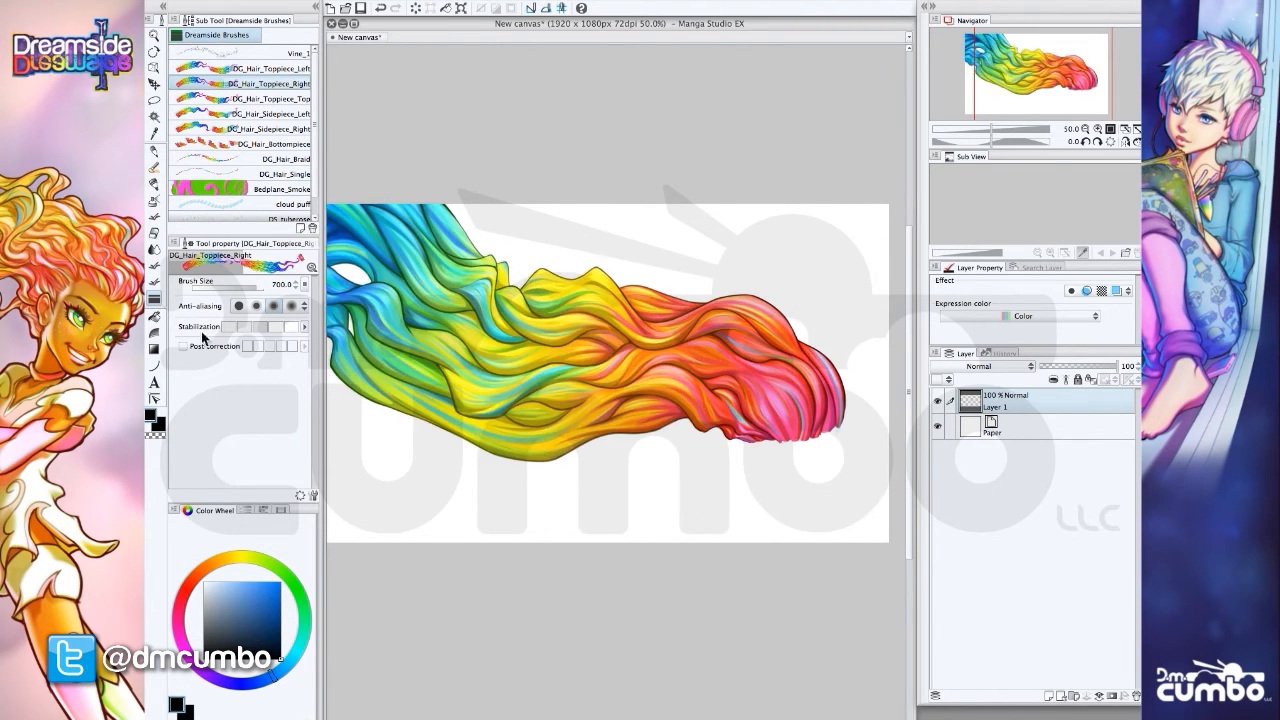
{"action": "key", "text": "ctrl+z"}
Reduce the DG_Hair_Toppiece_Right brush size to 200
{"action": "key", "text": "bracketleft"}
{"action": "key", "text": "bracketleft"}
{"action": "key", "text": "bracketleft"}
{"action": "key", "text": "bracketleft"}
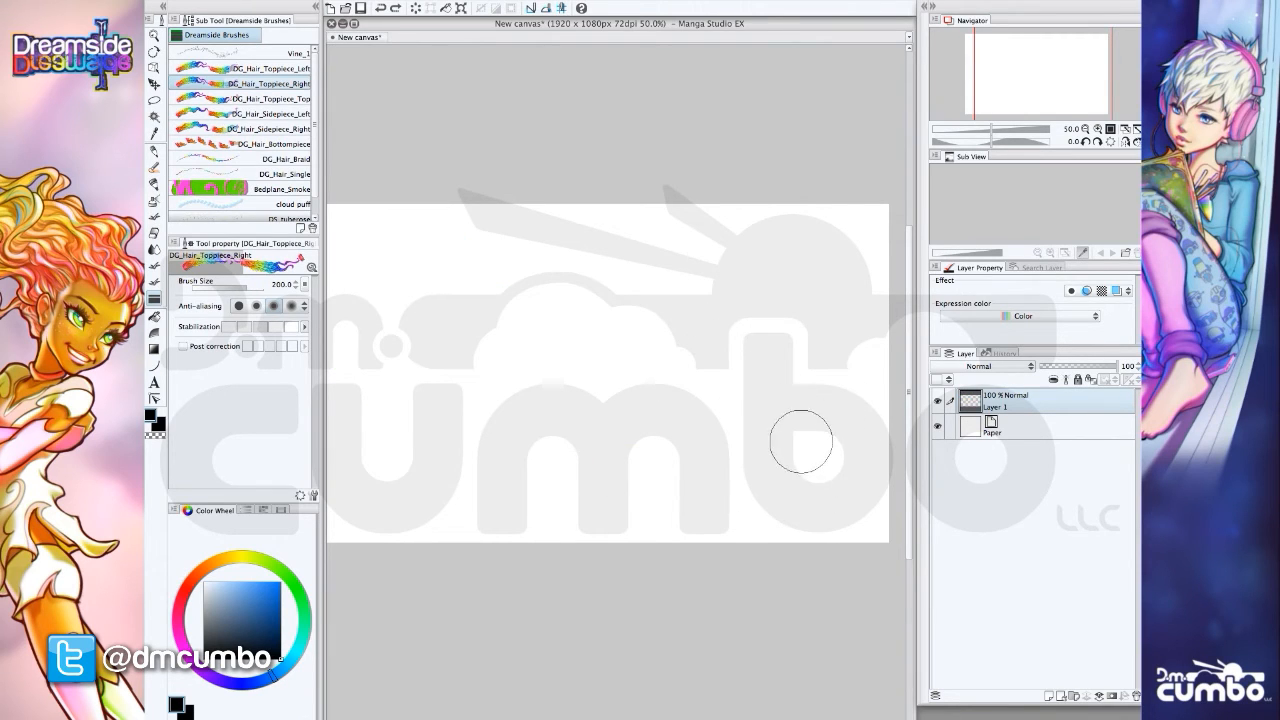
Try several straight and curved top-piece hair strokes across the canvas, undoing each one
{"action": "mouse_move", "coordinate": [812, 440]}
{"action": "left_mouse_down"}
{"action": "mouse_move", "coordinate": [728, 366]}
{"action": "mouse_move", "coordinate": [332, 268]}
{"action": "left_mouse_up"}
{"action": "key", "text": "ctrl+z"}
{"action": "mouse_move", "coordinate": [763, 434]}
{"action": "left_mouse_down"}
{"action": "mouse_move", "coordinate": [786, 394]}
{"action": "mouse_move", "coordinate": [338, 262]}
{"action": "left_mouse_up"}
{"action": "key", "text": "ctrl+z"}
{"action": "left_click_drag", "start_coordinate": [685, 463], "coordinate": [466, 274]}
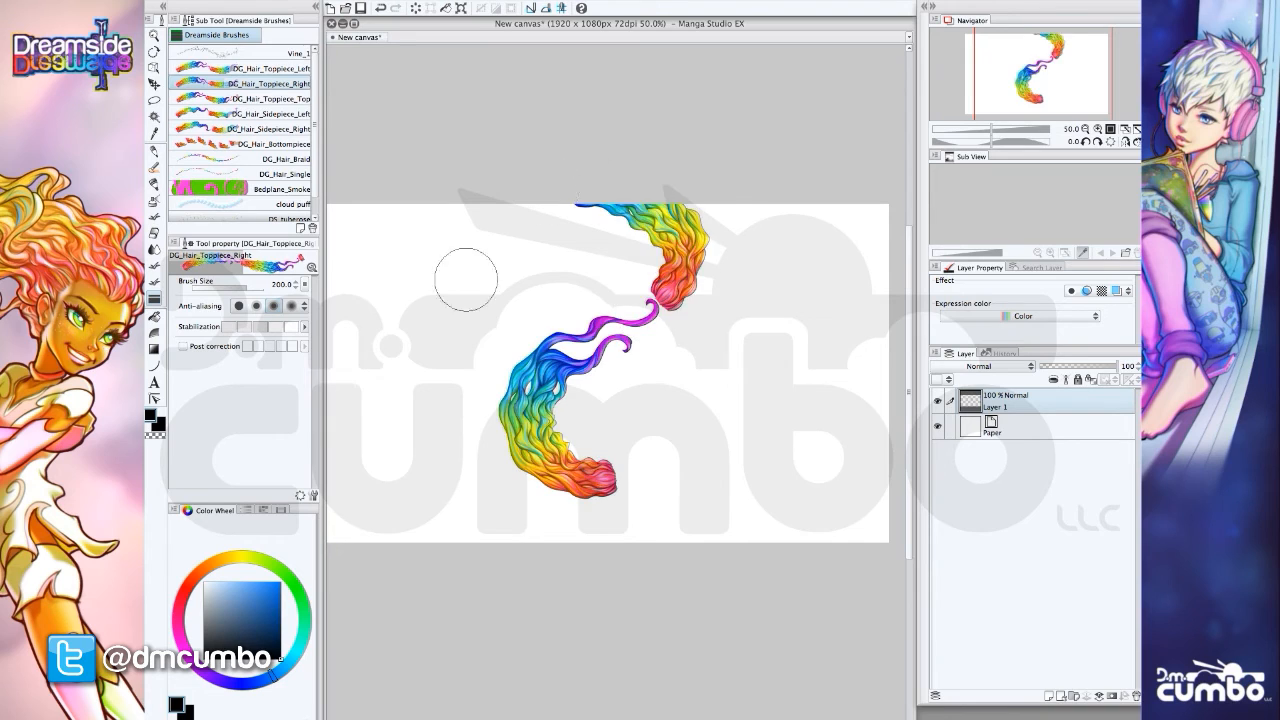
{"action": "key", "text": "ctrl+z"}
{"action": "mouse_move", "coordinate": [774, 289]}
{"action": "left_mouse_down"}
{"action": "mouse_move", "coordinate": [721, 356]}
{"action": "mouse_move", "coordinate": [558, 346]}
{"action": "mouse_move", "coordinate": [430, 401]}
{"action": "mouse_move", "coordinate": [371, 482]}
{"action": "mouse_move", "coordinate": [340, 470]}
{"action": "left_mouse_up"}
{"action": "key", "text": "ctrl+z"}
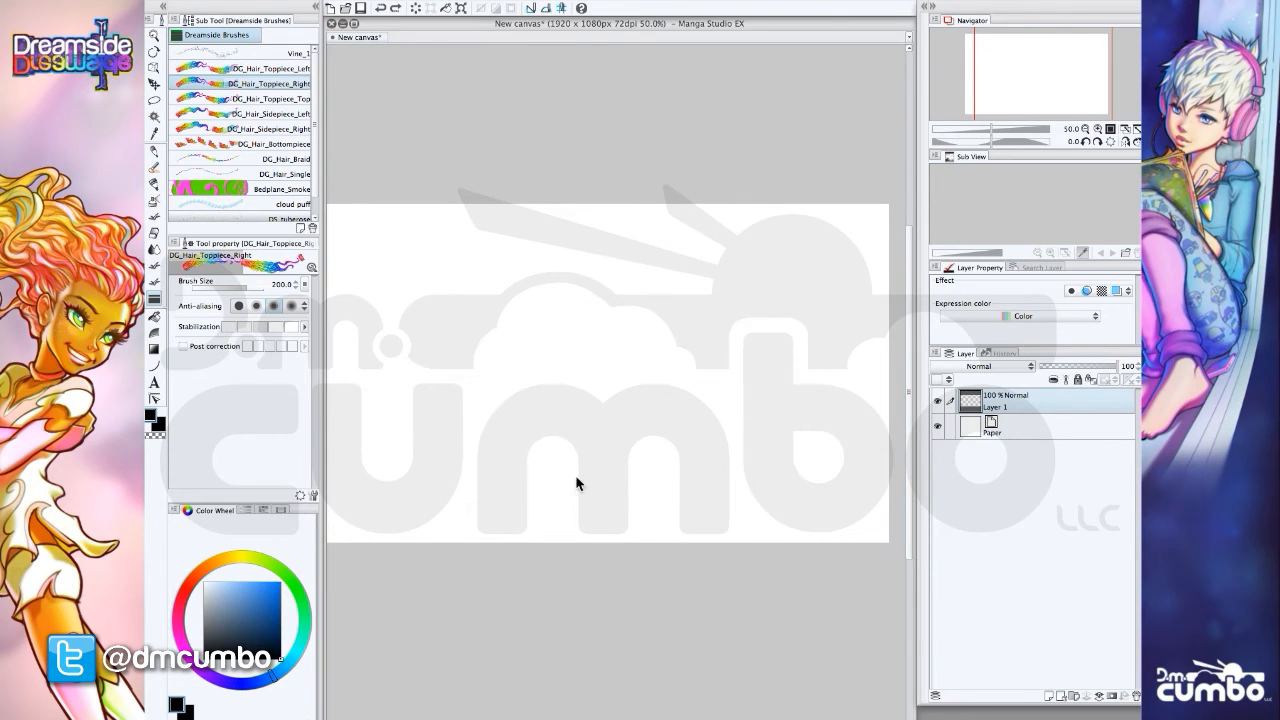
{"action": "mouse_move", "coordinate": [809, 410]}
{"action": "left_mouse_down"}
{"action": "mouse_move", "coordinate": [468, 335]}
{"action": "mouse_move", "coordinate": [335, 268]}
{"action": "left_mouse_up"}
{"action": "key", "text": "ctrl+z"}
{"action": "left_click_drag", "start_coordinate": [786, 400], "coordinate": [380, 290]}
{"action": "key", "text": "ctrl+z"}
{"action": "mouse_move", "coordinate": [760, 434]}
{"action": "left_mouse_down"}
{"action": "mouse_move", "coordinate": [707, 430]}
{"action": "mouse_move", "coordinate": [665, 375]}
{"action": "mouse_move", "coordinate": [509, 357]}
{"action": "mouse_move", "coordinate": [375, 413]}
{"action": "mouse_move", "coordinate": [727, 455]}
{"action": "mouse_move", "coordinate": [601, 459]}
{"action": "mouse_move", "coordinate": [436, 424]}
{"action": "mouse_move", "coordinate": [350, 535]}
{"action": "left_mouse_up"}
{"action": "key", "text": "ctrl+z"}
{"action": "key", "text": "ctrl+z"}
Try a winding hair stroke with tight bends and inspect its overlaps up close before clearing the layer
{"action": "mouse_move", "coordinate": [714, 297]}
{"action": "left_mouse_down"}
{"action": "mouse_move", "coordinate": [585, 387]}
{"action": "mouse_move", "coordinate": [478, 395]}
{"action": "mouse_move", "coordinate": [439, 511]}
{"action": "left_mouse_up"}
{"action": "scroll", "coordinate": [727, 354], "scroll_direction": "up", "scroll_amount": 5}
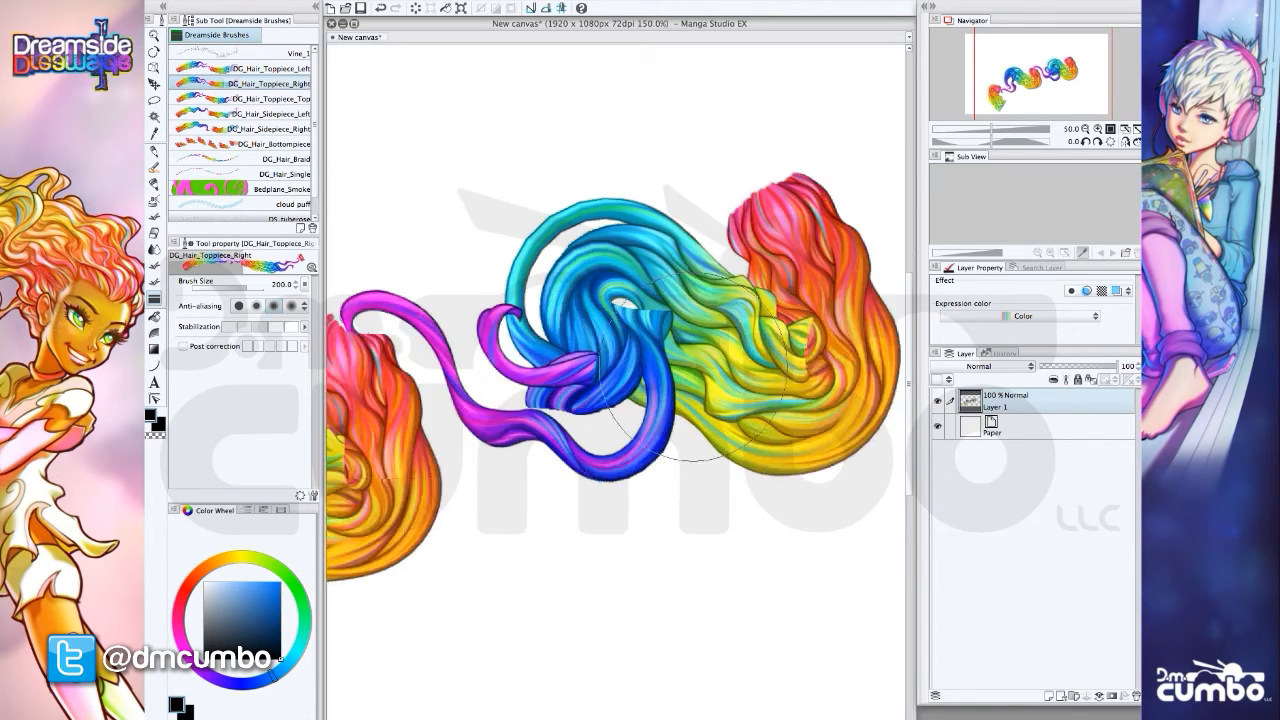
{"action": "scroll", "coordinate": [509, 349], "scroll_direction": "up", "scroll_amount": 1}
{"action": "left_click_drag", "start_coordinate": [509, 349], "coordinate": [479, 343]}
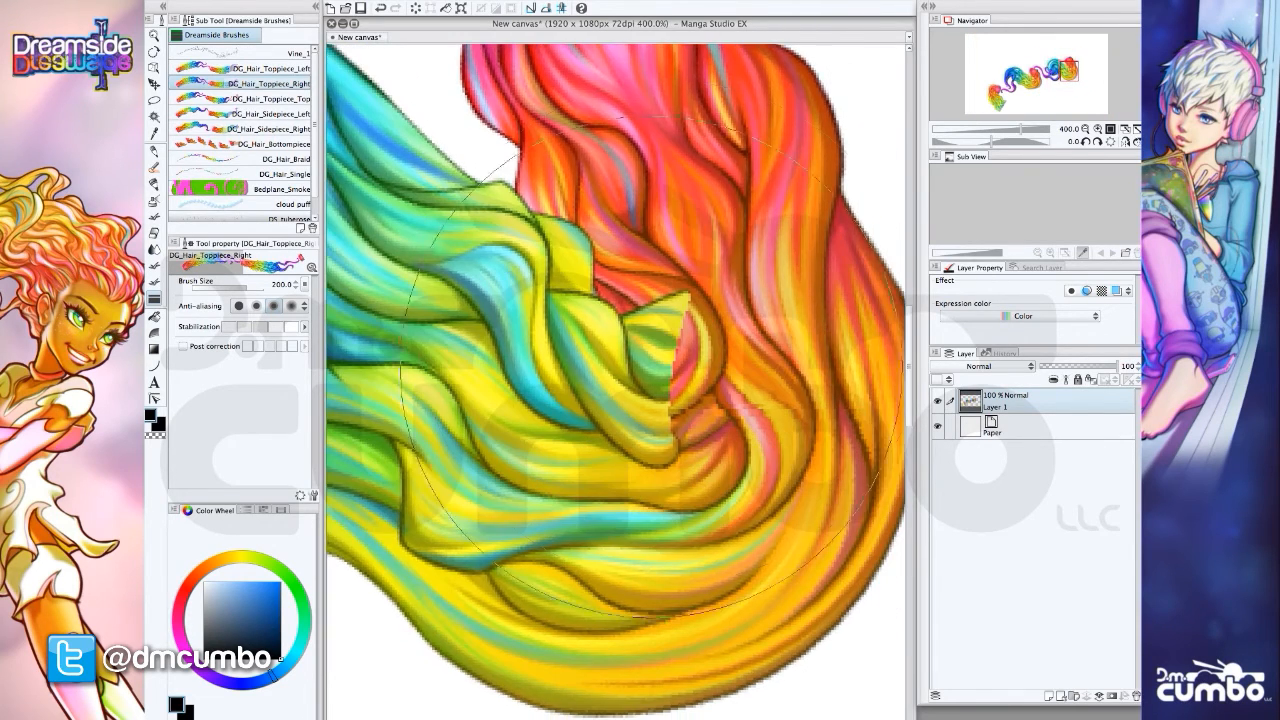
{"action": "scroll", "coordinate": [567, 463], "scroll_direction": "down", "scroll_amount": 1}
{"action": "scroll", "coordinate": [543, 414], "scroll_direction": "up", "scroll_amount": 1}
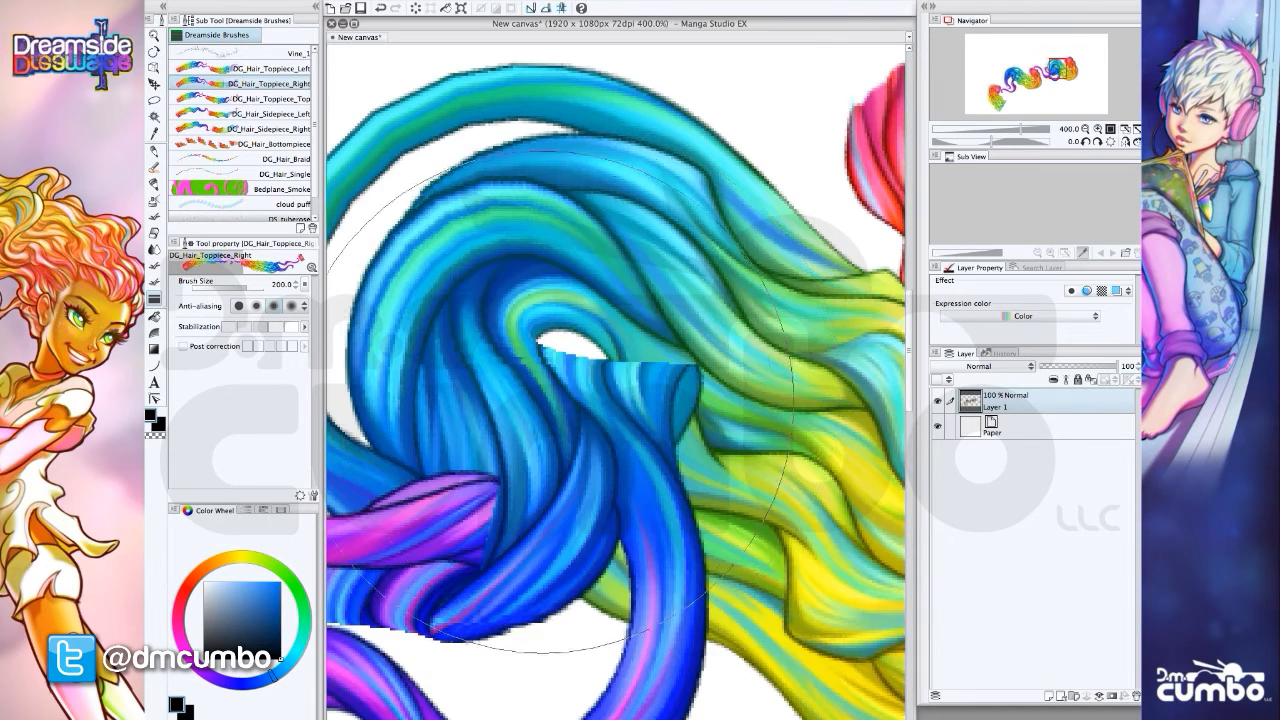
{"action": "scroll", "coordinate": [567, 416], "scroll_direction": "down", "scroll_amount": 1}
{"action": "scroll", "coordinate": [577, 385], "scroll_direction": "down", "scroll_amount": 1}
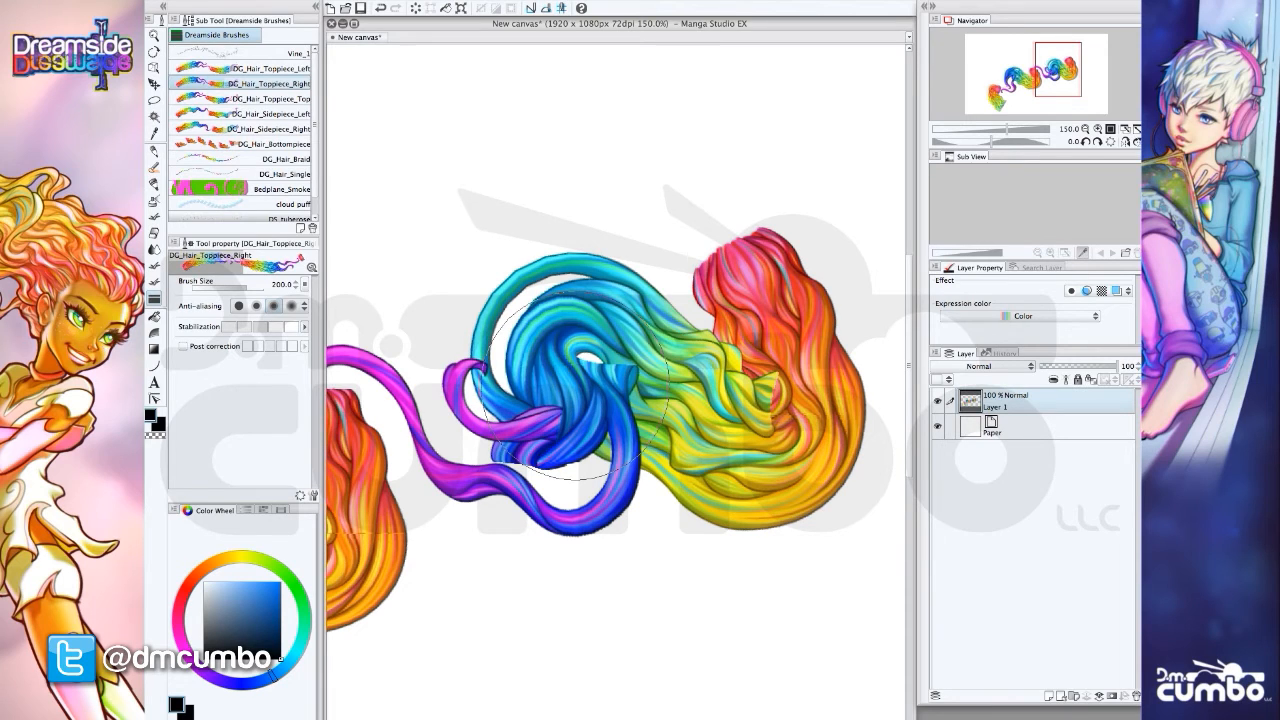
{"action": "scroll", "coordinate": [575, 395], "scroll_direction": "down", "scroll_amount": 4}
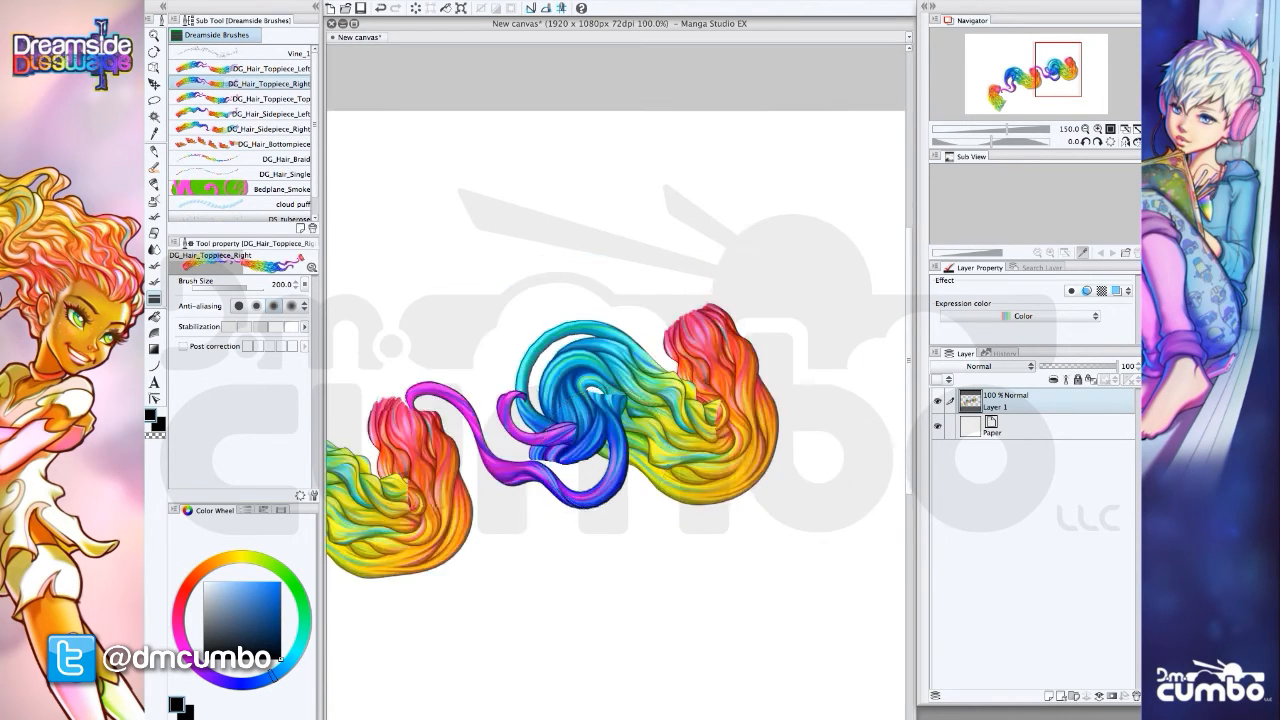
{"action": "key", "text": "Delete"}
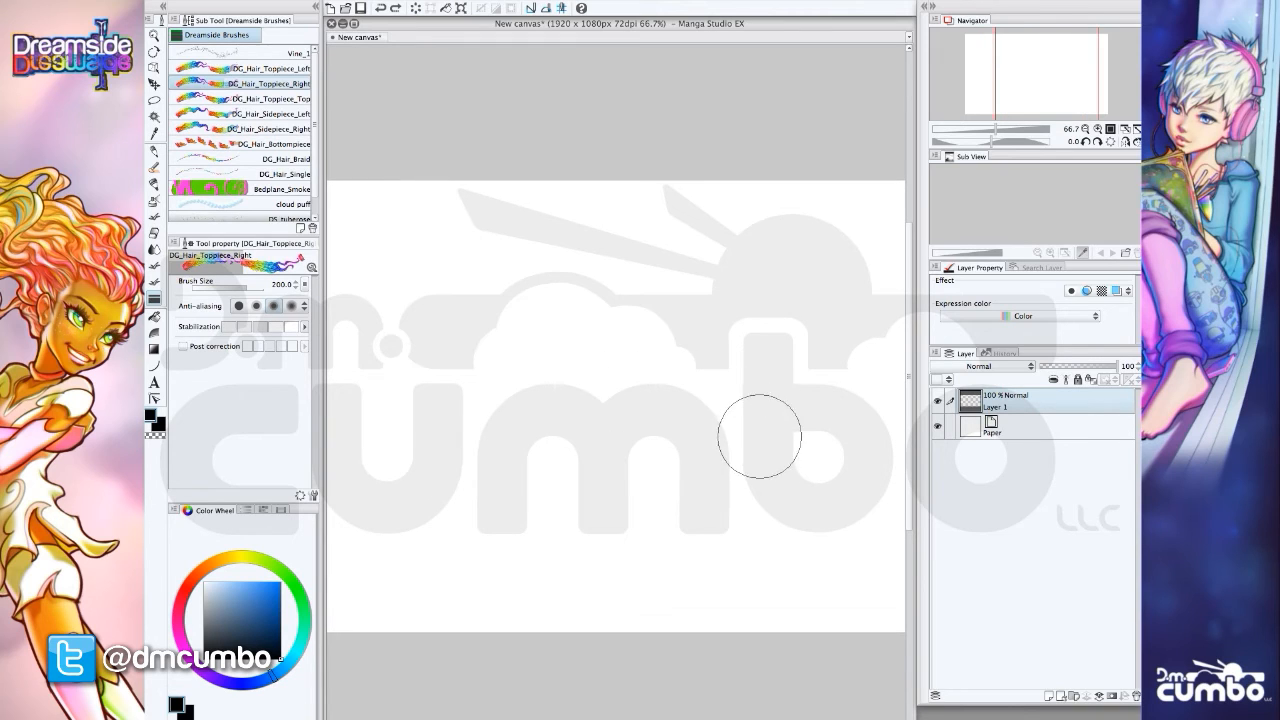
Paint the top hair piece in a stroke running from right to left, and add a new layer beneath it
{"action": "mouse_move", "coordinate": [759, 436]}
{"action": "left_mouse_down"}
{"action": "mouse_move", "coordinate": [706, 386]}
{"action": "mouse_move", "coordinate": [366, 394]}
{"action": "left_mouse_up"}
{"action": "left_click_drag", "start_coordinate": [523, 510], "coordinate": [523, 480]}
{"action": "left_click", "coordinate": [966, 431]}
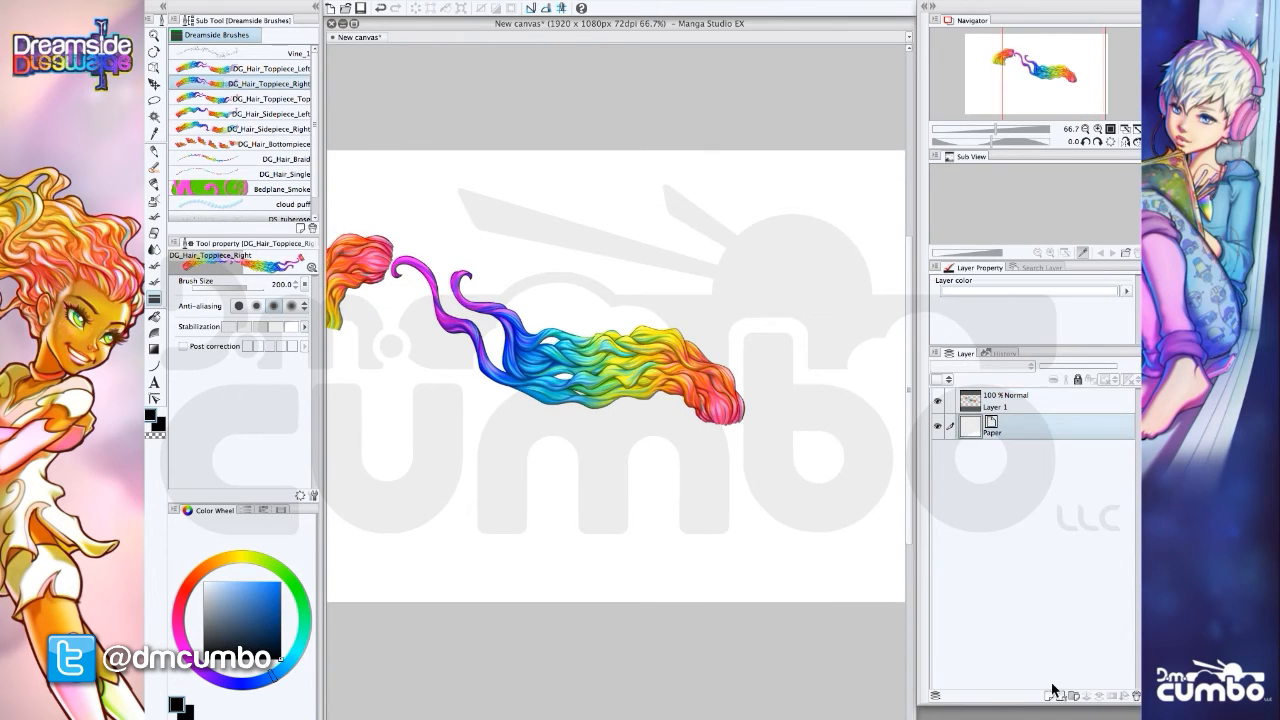
{"action": "left_click", "coordinate": [1057, 694]}
Paint a side piece along the underside of the top piece with the DG_Hair_Sidepiece_Left brush at size 170
{"action": "left_click_drag", "start_coordinate": [499, 403], "coordinate": [529, 418]}
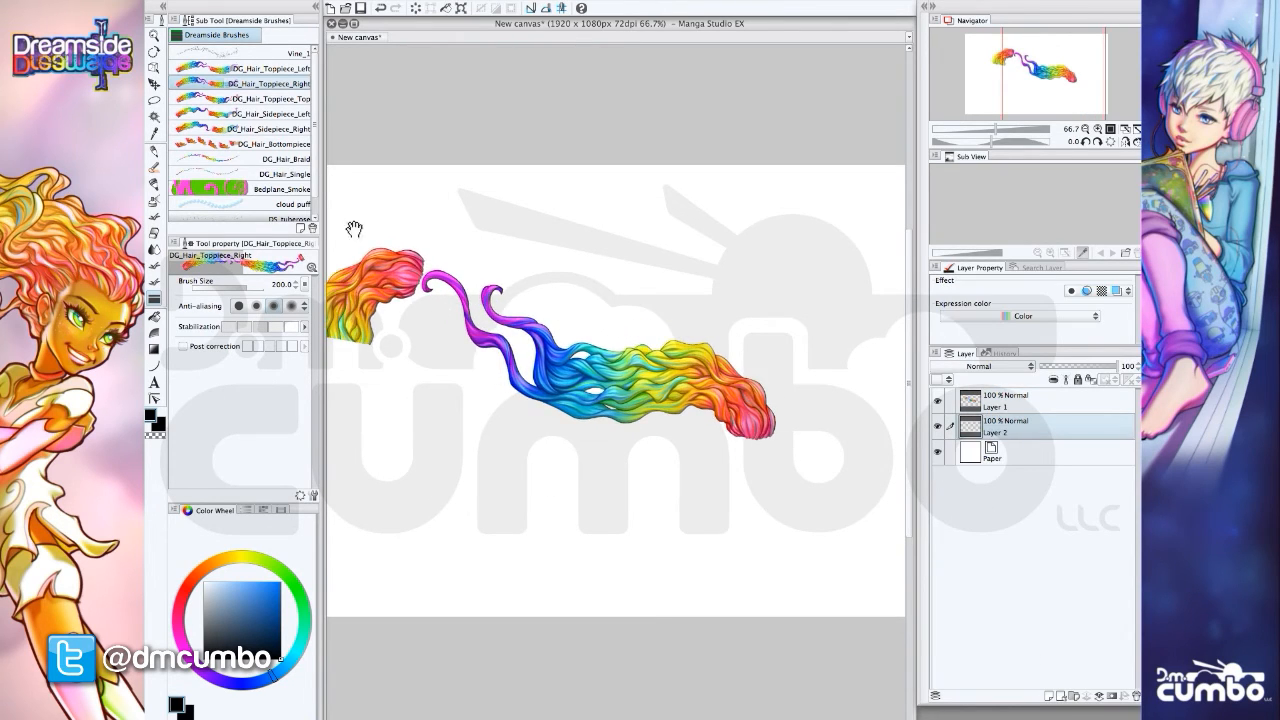
{"action": "left_click", "coordinate": [222, 118]}
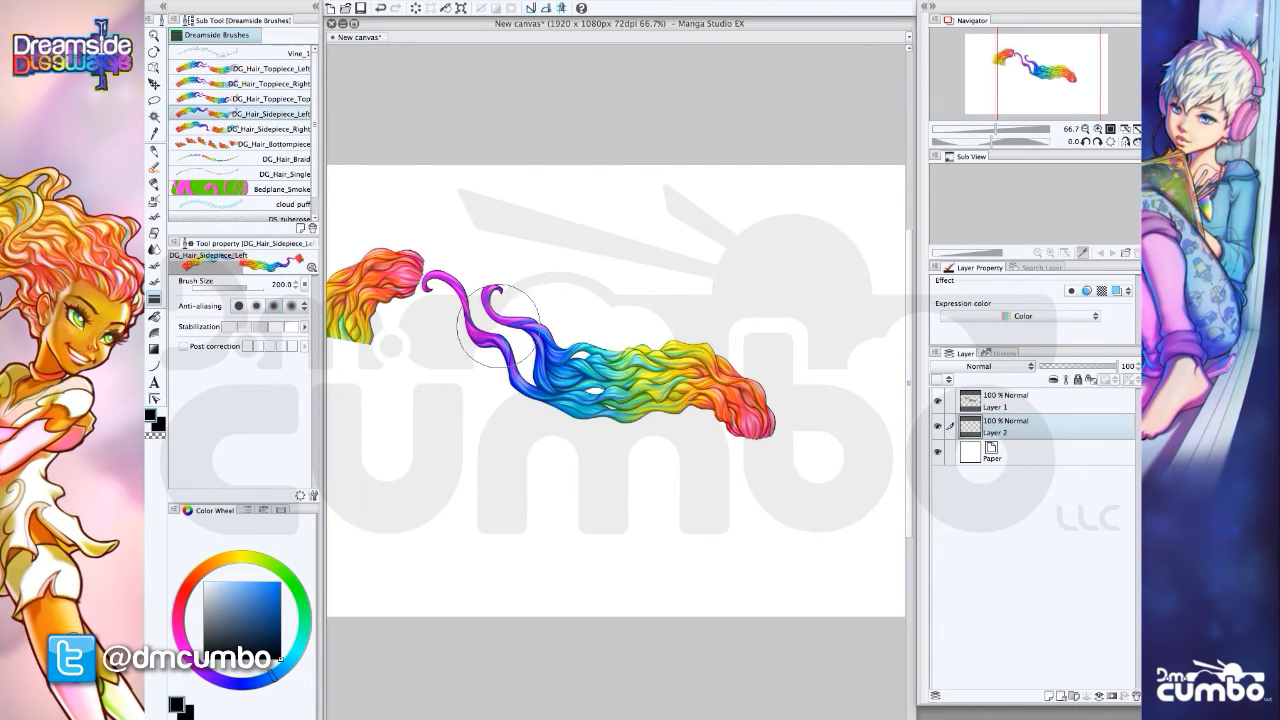
{"action": "left_click_drag", "start_coordinate": [626, 437], "coordinate": [628, 449]}
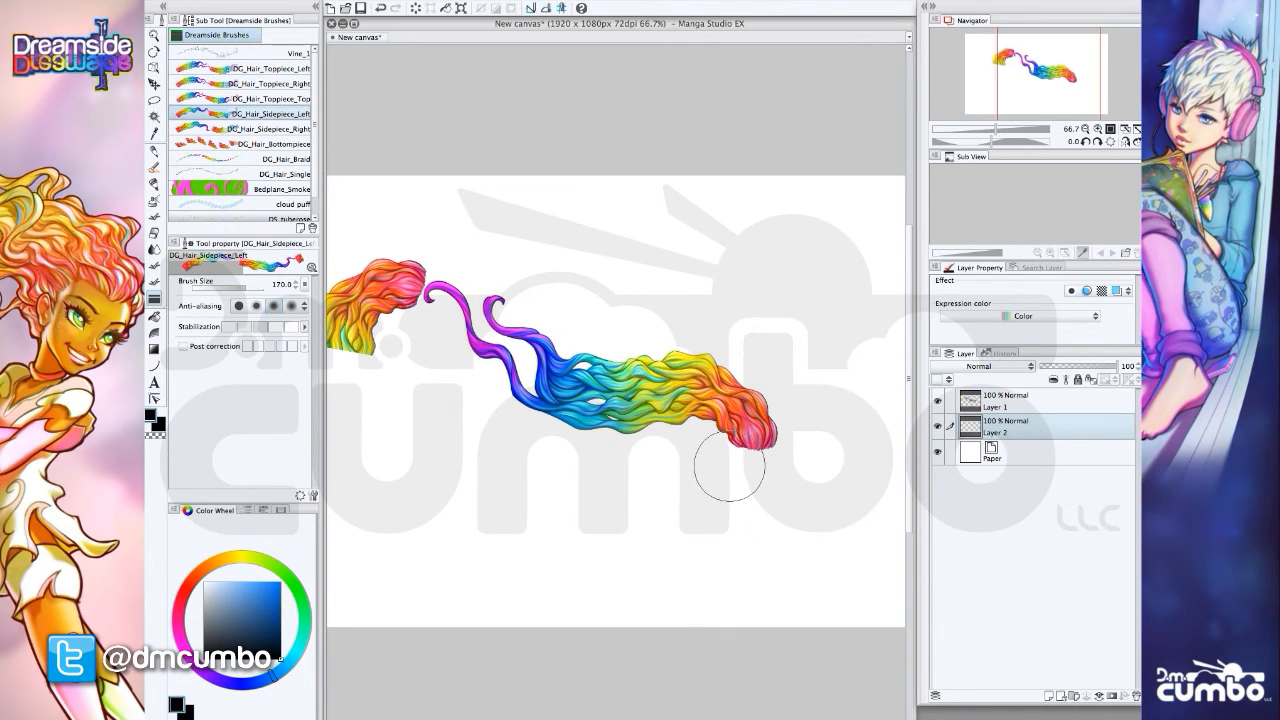
{"action": "mouse_move", "coordinate": [727, 457]}
{"action": "left_mouse_down"}
{"action": "mouse_move", "coordinate": [591, 434]}
{"action": "mouse_move", "coordinate": [446, 377]}
{"action": "mouse_move", "coordinate": [435, 448]}
{"action": "left_mouse_up"}
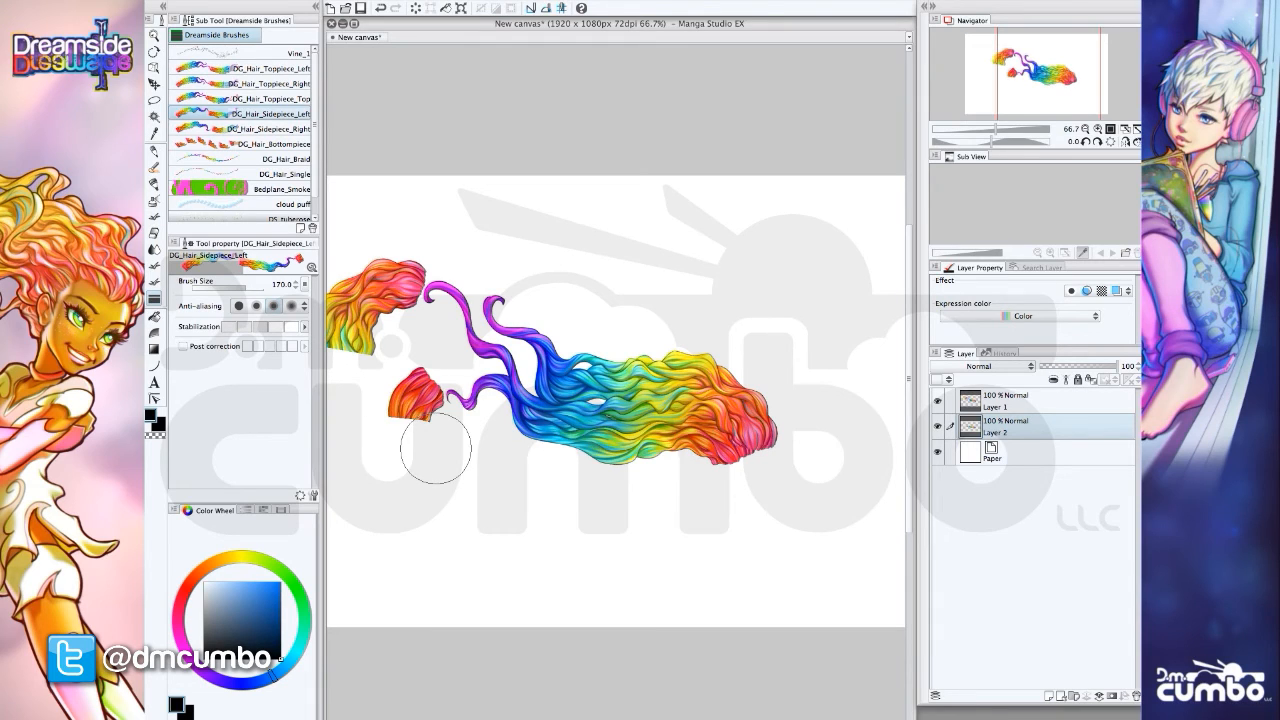
On a new layer directly above the paper, paint a DG_Hair_Bottompiece stroke at size 170 beneath the red root end, redoing it until it fits
{"action": "left_click", "coordinate": [994, 462]}
{"action": "left_click", "coordinate": [1048, 694]}
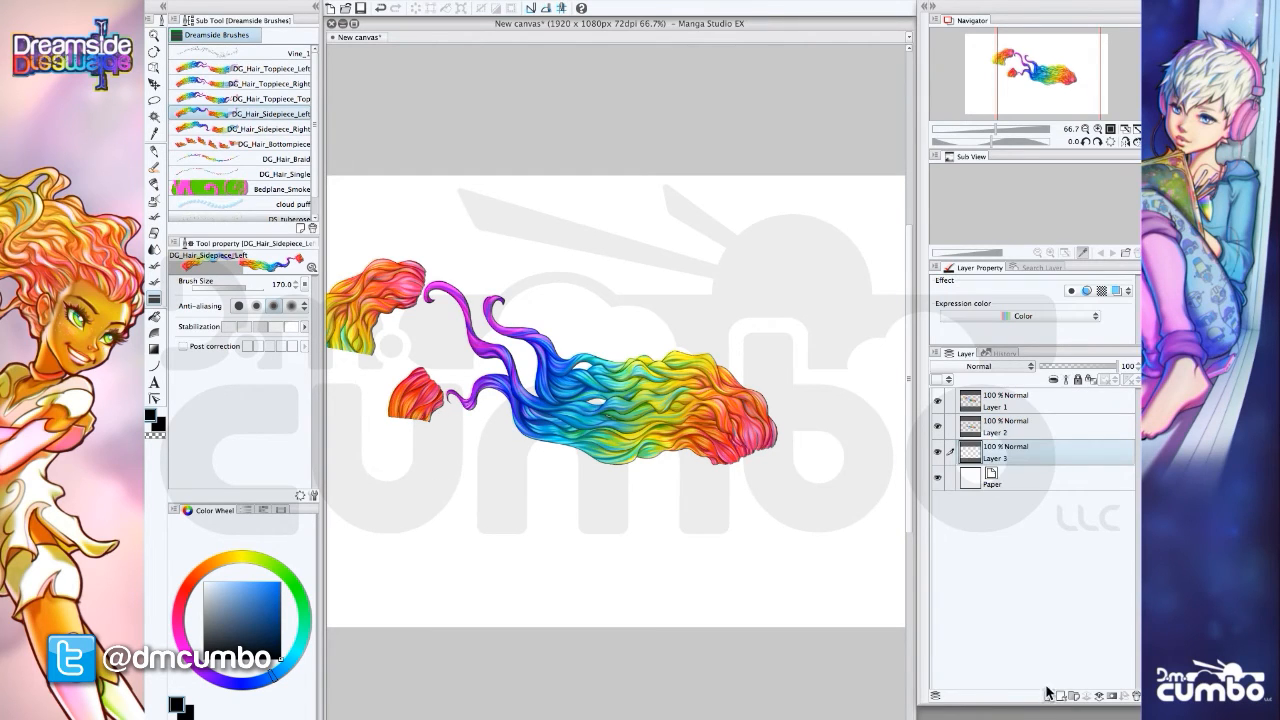
{"action": "left_click", "coordinate": [236, 144]}
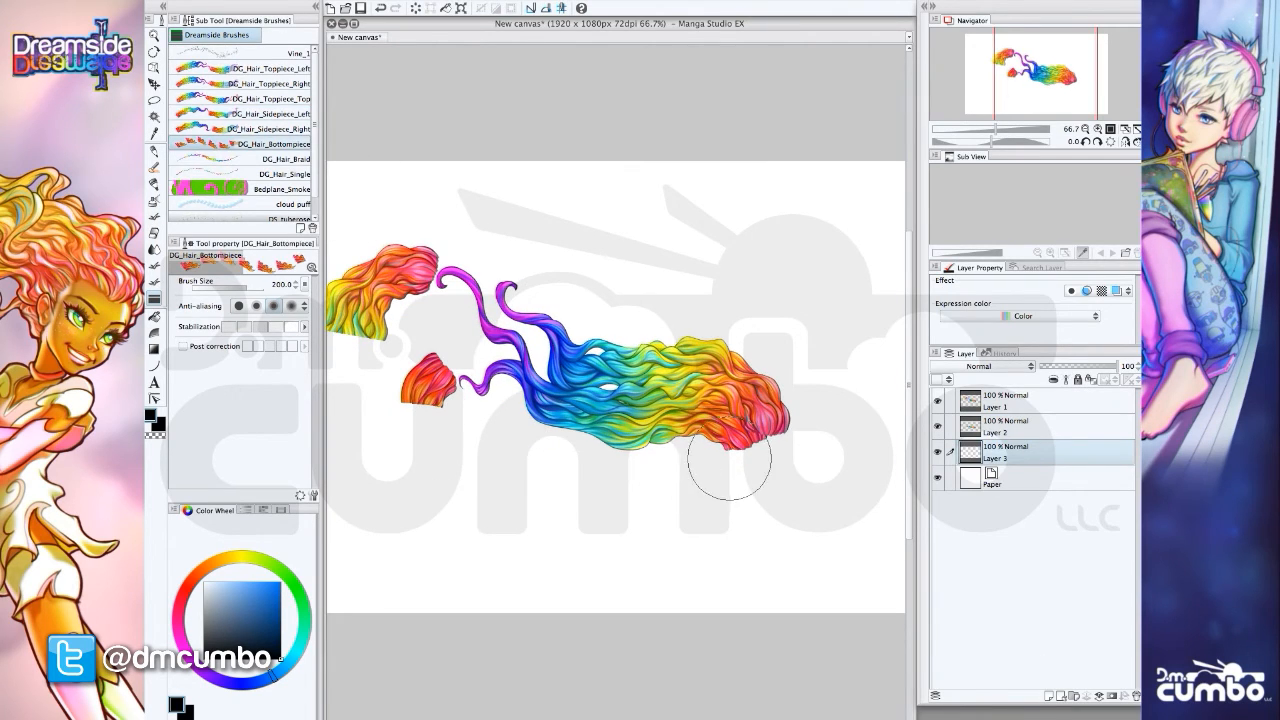
{"action": "mouse_move", "coordinate": [731, 457]}
{"action": "left_mouse_down"}
{"action": "mouse_move", "coordinate": [533, 404]}
{"action": "mouse_move", "coordinate": [449, 412]}
{"action": "left_mouse_up"}
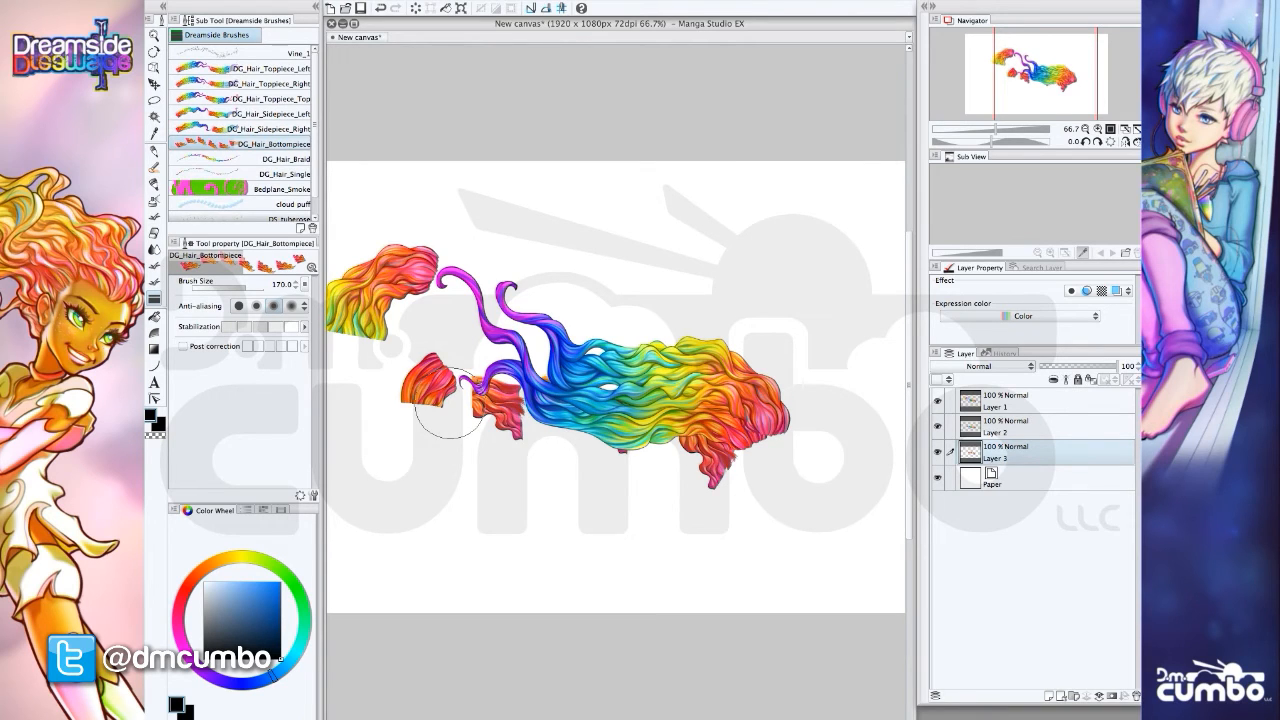
{"action": "key", "text": "ctrl+z"}
{"action": "left_click_drag", "start_coordinate": [737, 457], "coordinate": [510, 415]}
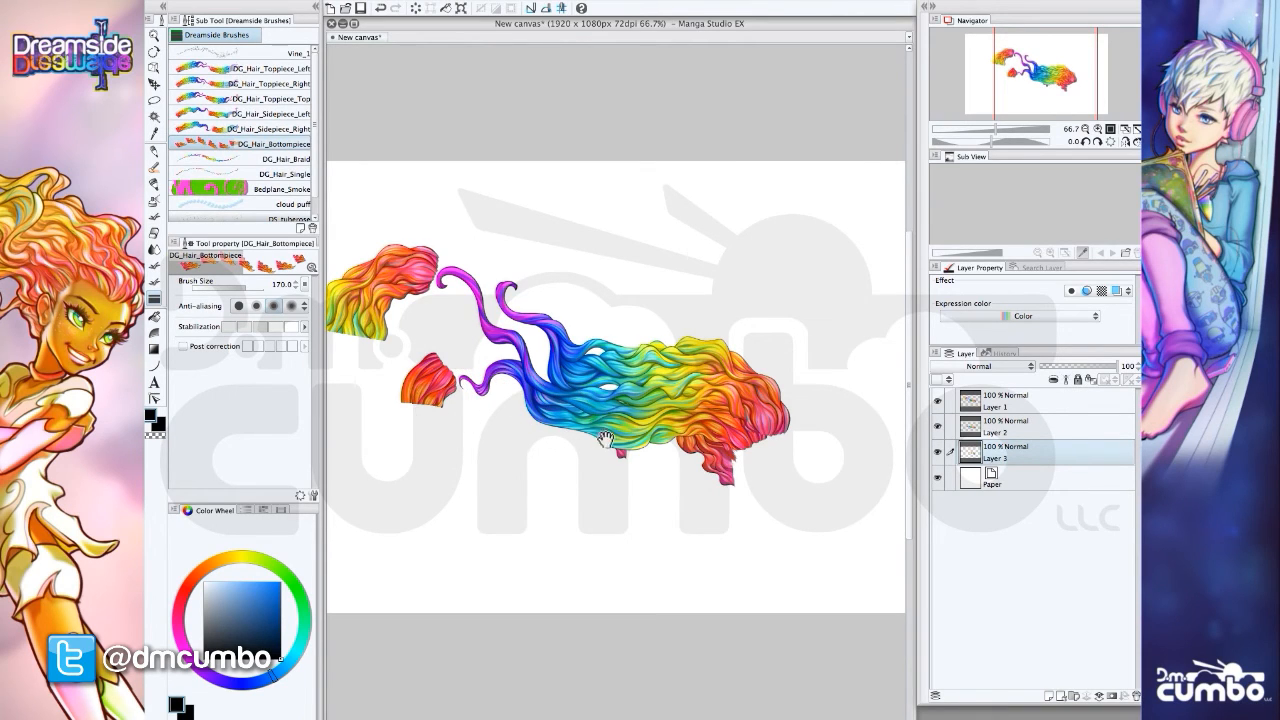
{"action": "key", "text": "ctrl+alt+0"}
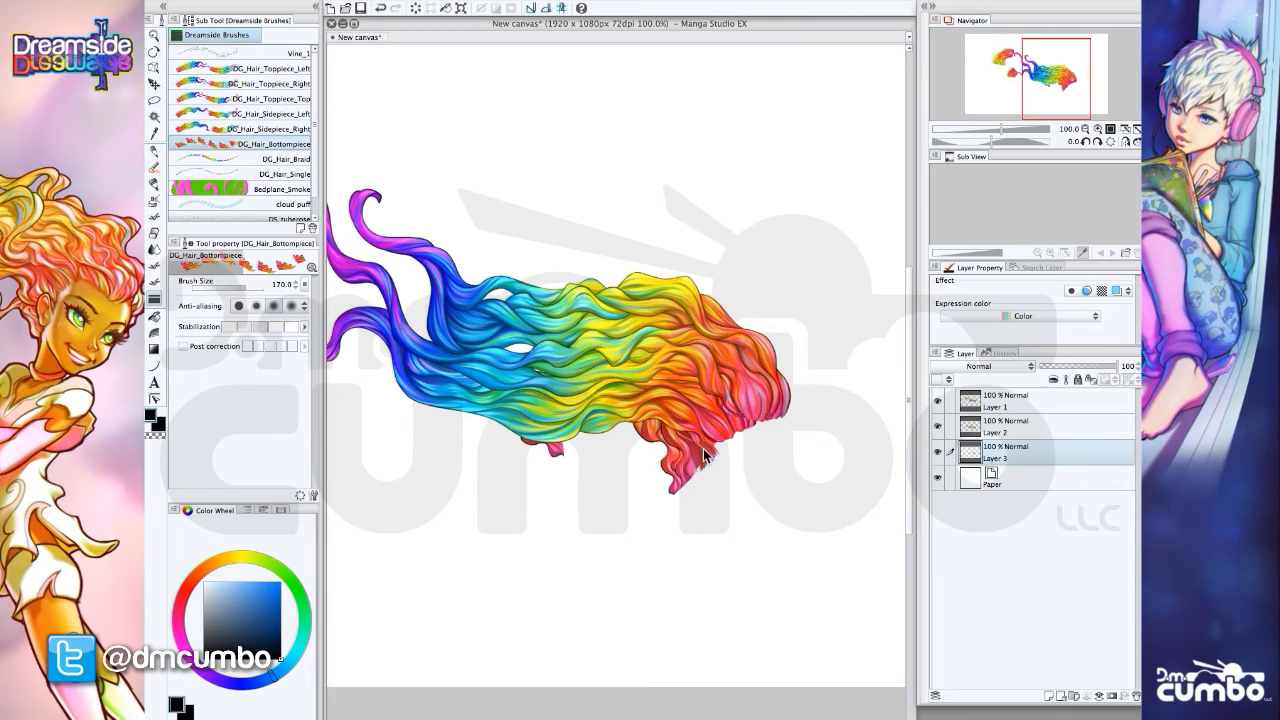
{"action": "key", "text": "ctrl+z"}
{"action": "left_click_drag", "start_coordinate": [737, 457], "coordinate": [515, 395]}
Merge the three hair layers into a single layer
{"action": "left_click", "coordinate": [976, 430]}
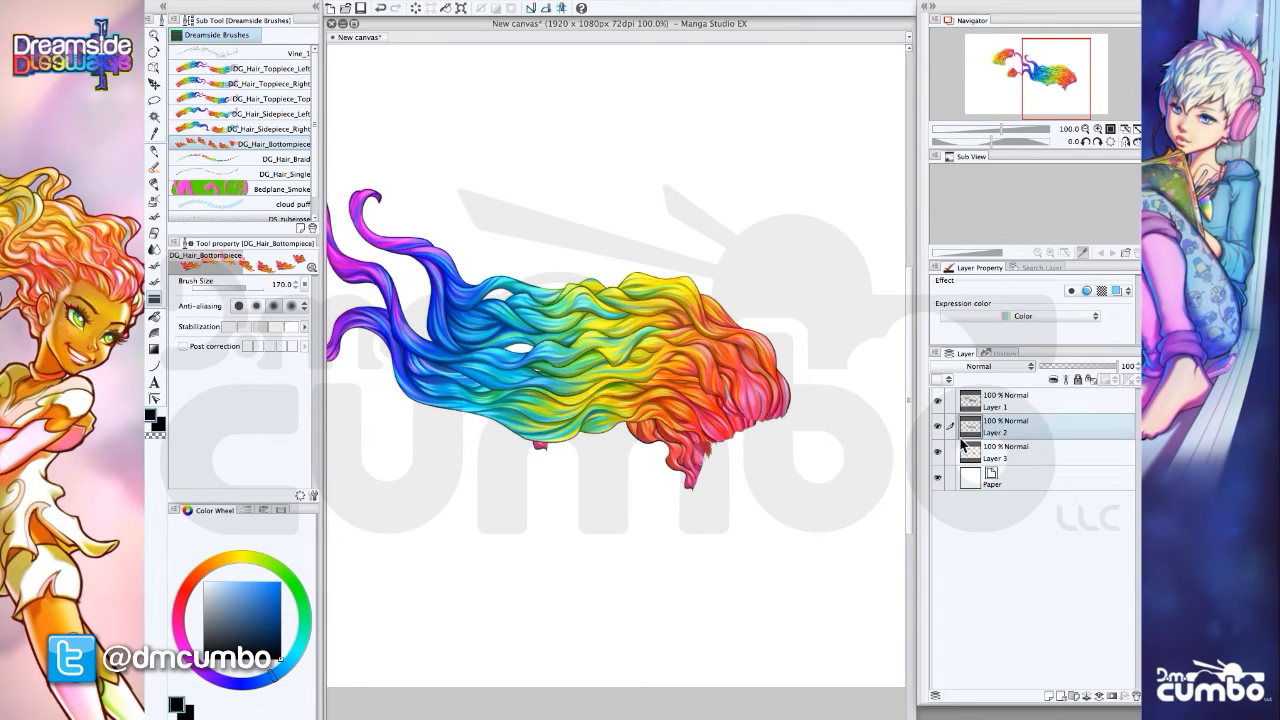
{"action": "key", "text": "m"}
{"action": "left_click", "coordinate": [969, 402]}
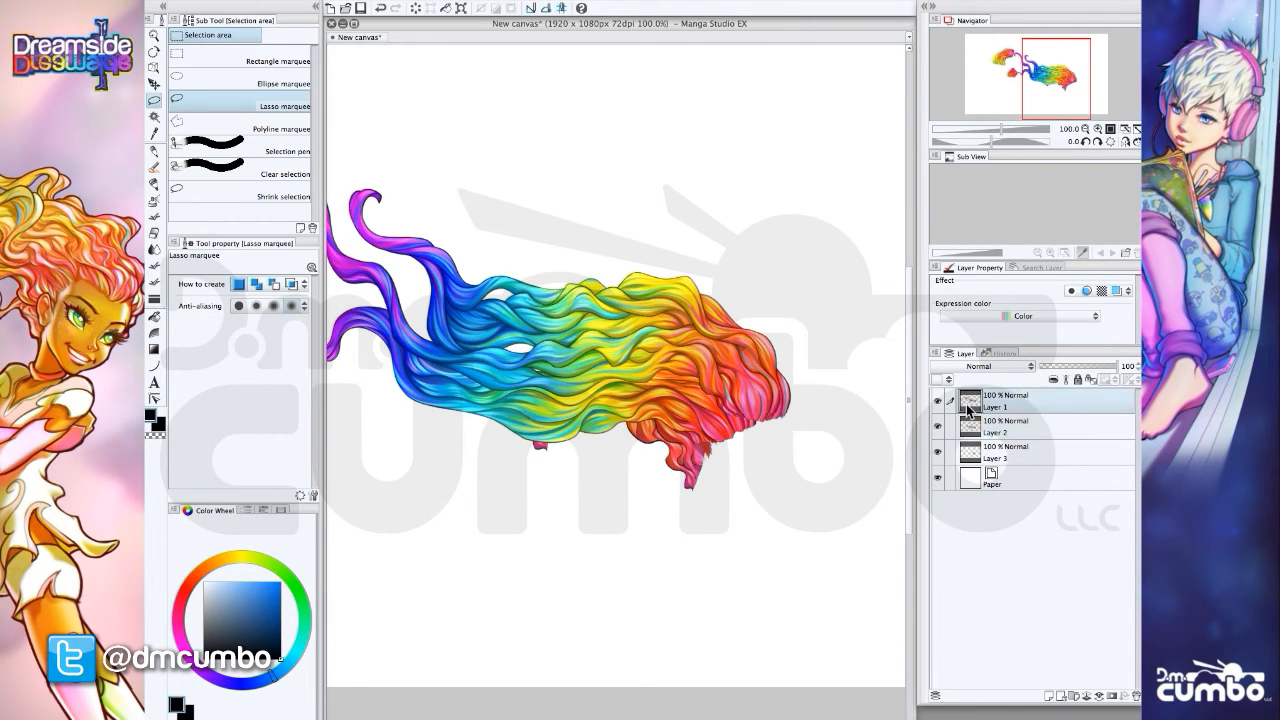
{"action": "key", "text": "ctrl+e"}
{"action": "key", "text": "ctrl+e"}
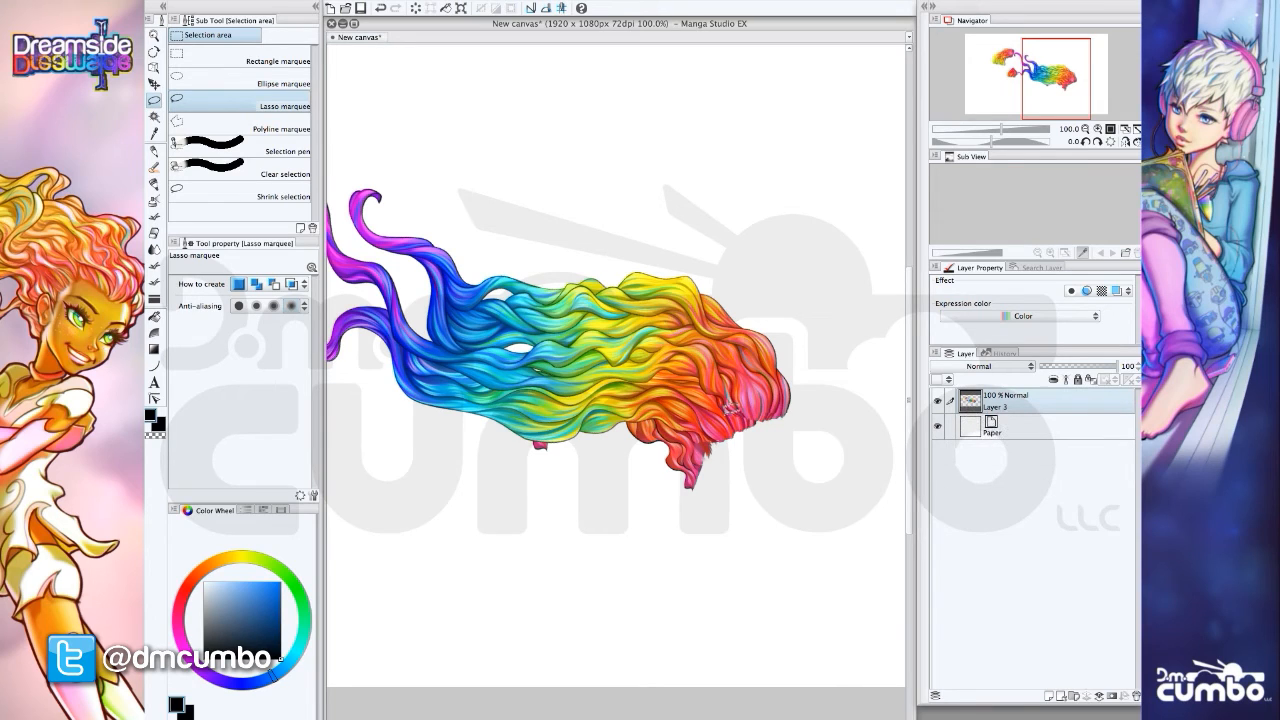
Trim the excess hair between the red root end and the bottom piece using a lasso selection
{"action": "mouse_move", "coordinate": [716, 442]}
{"action": "left_mouse_down"}
{"action": "mouse_move", "coordinate": [735, 405]}
{"action": "mouse_move", "coordinate": [747, 408]}
{"action": "mouse_move", "coordinate": [773, 420]}
{"action": "mouse_move", "coordinate": [776, 441]}
{"action": "mouse_move", "coordinate": [753, 486]}
{"action": "mouse_move", "coordinate": [720, 470]}
{"action": "left_mouse_up"}
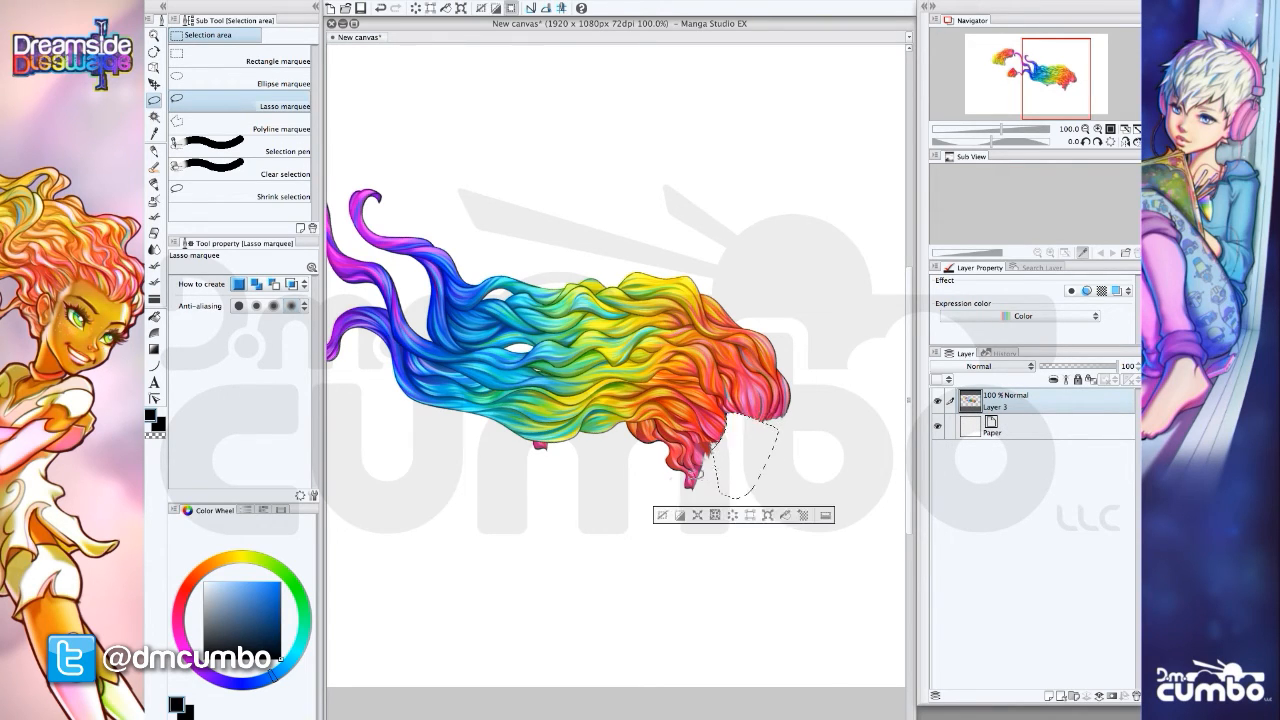
{"action": "key", "text": "ctrl+d"}
{"action": "left_click_drag", "start_coordinate": [551, 515], "coordinate": [554, 485]}
{"action": "scroll", "coordinate": [717, 414], "scroll_direction": "up", "scroll_amount": 2}
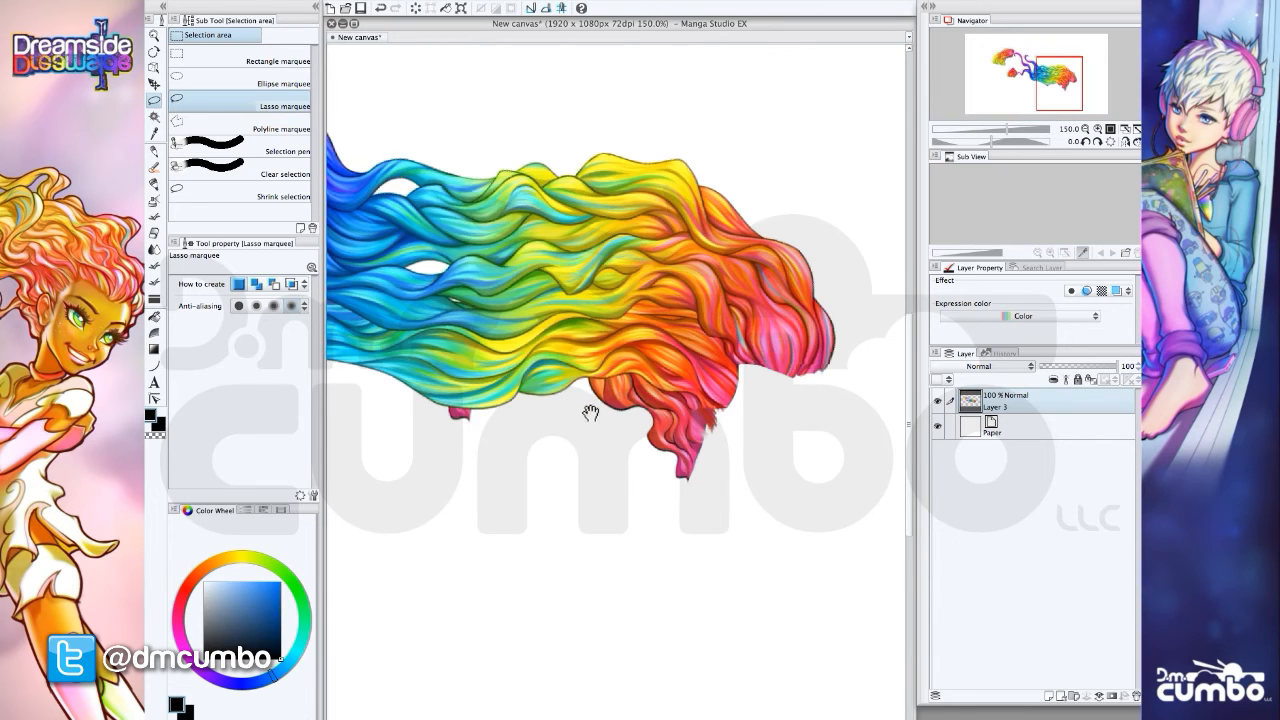
{"action": "scroll", "coordinate": [586, 414], "scroll_direction": "down", "scroll_amount": 4}
{"action": "scroll", "coordinate": [600, 471], "scroll_direction": "up", "scroll_amount": 1}
{"action": "scroll", "coordinate": [727, 440], "scroll_direction": "up", "scroll_amount": 1}
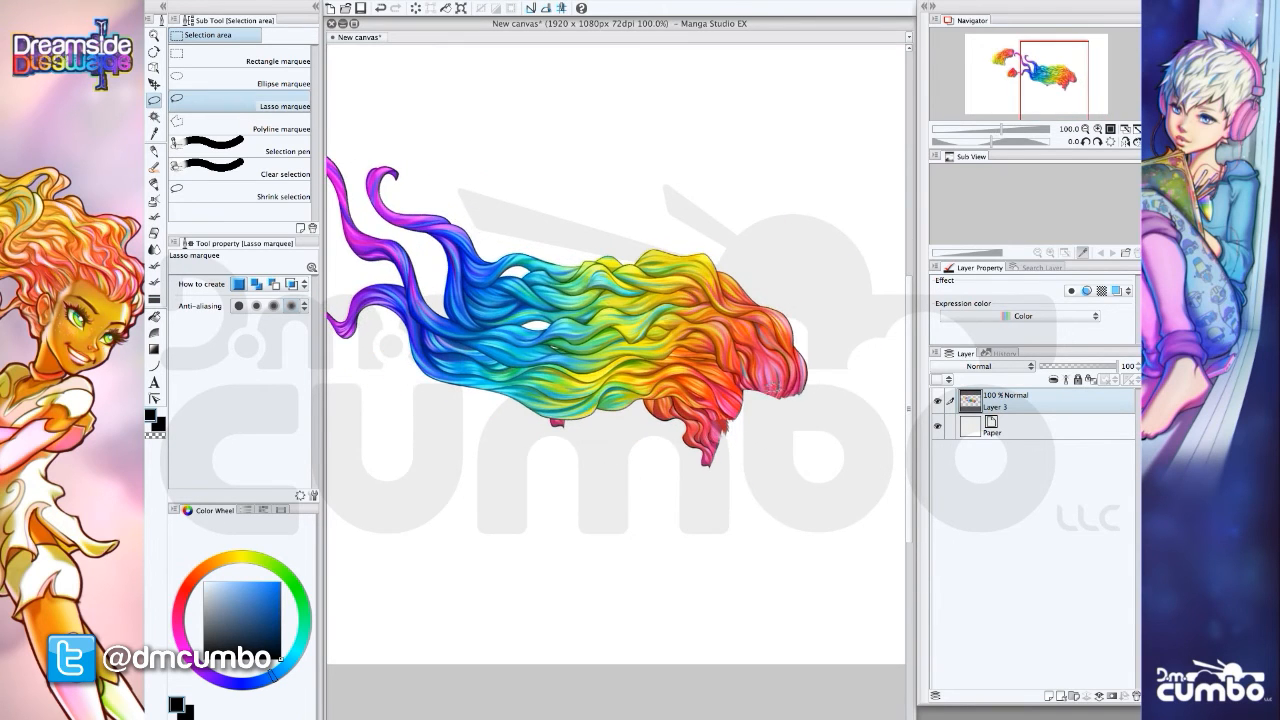
Lasso and delete the stray repeated hair chunks beyond the purple strand tips
{"action": "left_click_drag", "start_coordinate": [776, 455], "coordinate": [950, 610]}
{"action": "scroll", "coordinate": [568, 444], "scroll_direction": "up", "scroll_amount": 1}
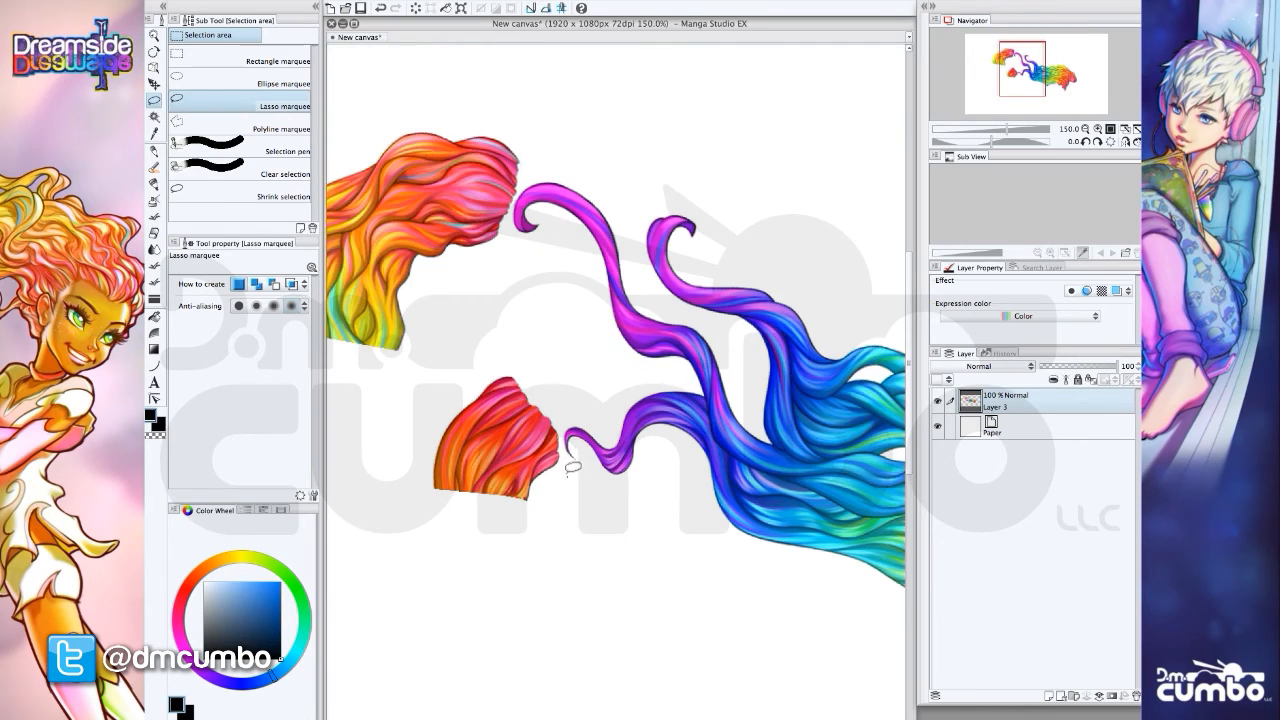
{"action": "mouse_move", "coordinate": [568, 475]}
{"action": "left_mouse_down"}
{"action": "mouse_move", "coordinate": [516, 245]}
{"action": "mouse_move", "coordinate": [528, 175]}
{"action": "mouse_move", "coordinate": [354, 305]}
{"action": "mouse_move", "coordinate": [543, 509]}
{"action": "left_mouse_up"}
{"action": "key", "text": "Delete"}
{"action": "scroll", "coordinate": [433, 458], "scroll_direction": "down", "scroll_amount": 1}
{"action": "left_click_drag", "start_coordinate": [433, 458], "coordinate": [573, 445]}
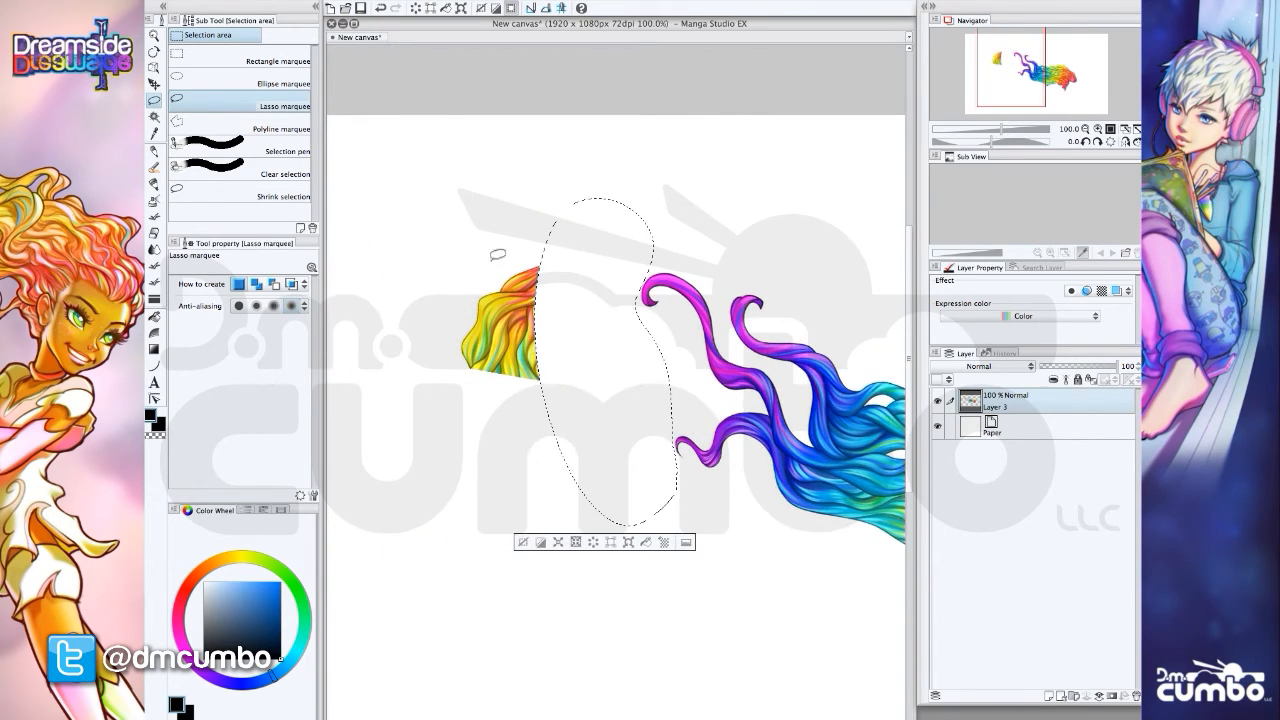
{"action": "mouse_move", "coordinate": [500, 251]}
{"action": "left_mouse_down"}
{"action": "mouse_move", "coordinate": [509, 206]}
{"action": "mouse_move", "coordinate": [409, 471]}
{"action": "left_mouse_up"}
{"action": "key", "text": "Delete"}
Lasso and delete the leftover pink tip protruding below the blue-green strands
{"action": "scroll", "coordinate": [479, 509], "scroll_direction": "down", "scroll_amount": 2}
{"action": "scroll", "coordinate": [575, 527], "scroll_direction": "up", "scroll_amount": 4}
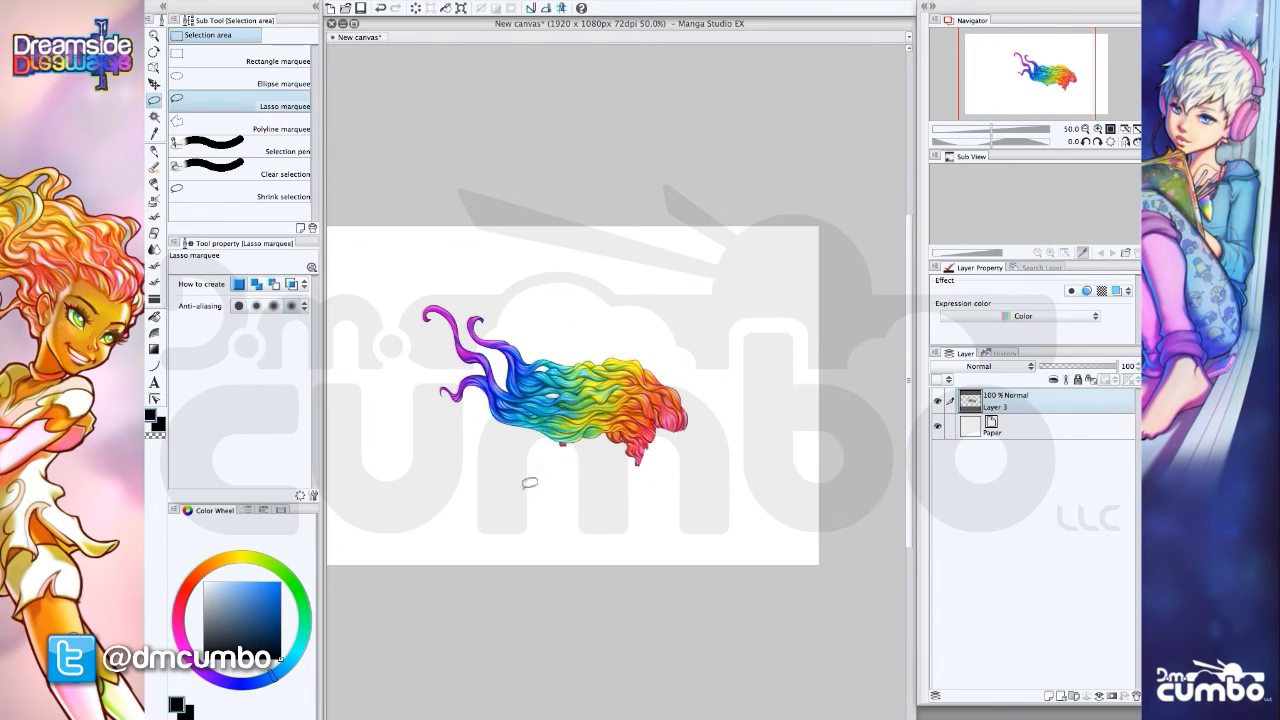
{"action": "scroll", "coordinate": [572, 468], "scroll_direction": "up", "scroll_amount": 3}
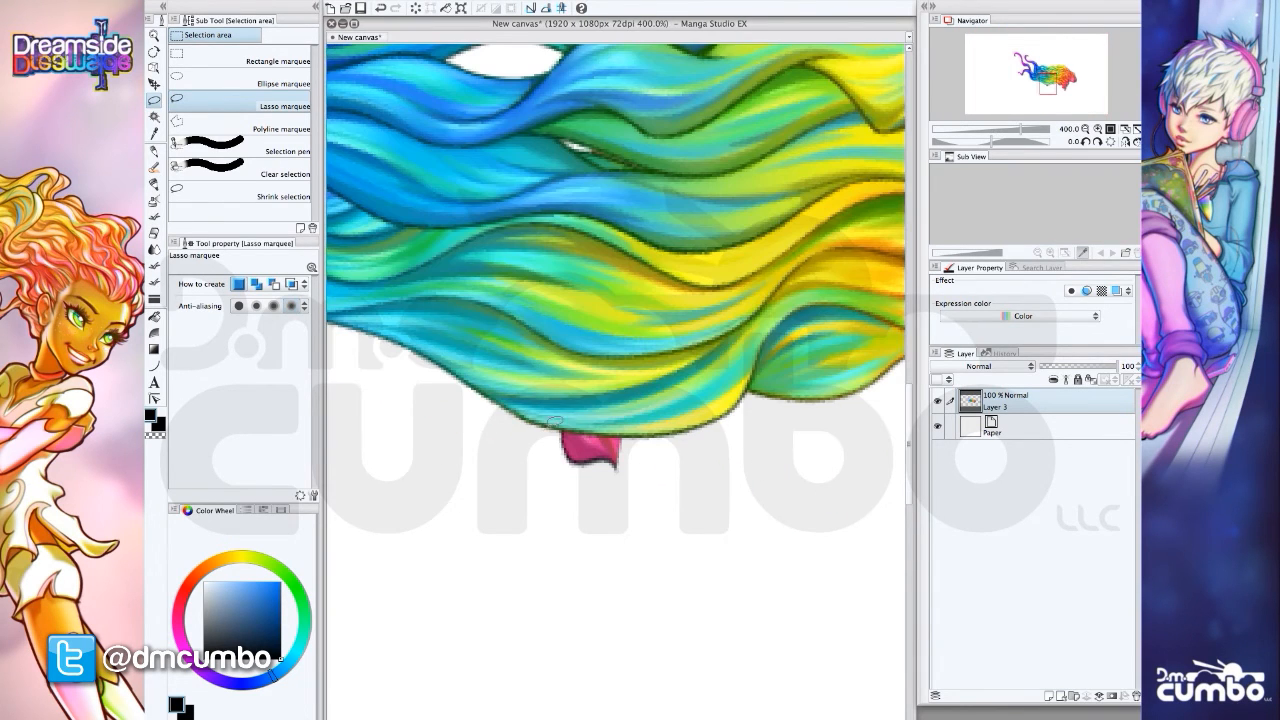
{"action": "mouse_move", "coordinate": [646, 432]}
{"action": "left_mouse_down"}
{"action": "mouse_move", "coordinate": [500, 523]}
{"action": "mouse_move", "coordinate": [540, 548]}
{"action": "mouse_move", "coordinate": [563, 504]}
{"action": "left_mouse_up"}
{"action": "key", "text": "Delete"}
{"action": "scroll", "coordinate": [520, 515], "scroll_direction": "down", "scroll_amount": 5}
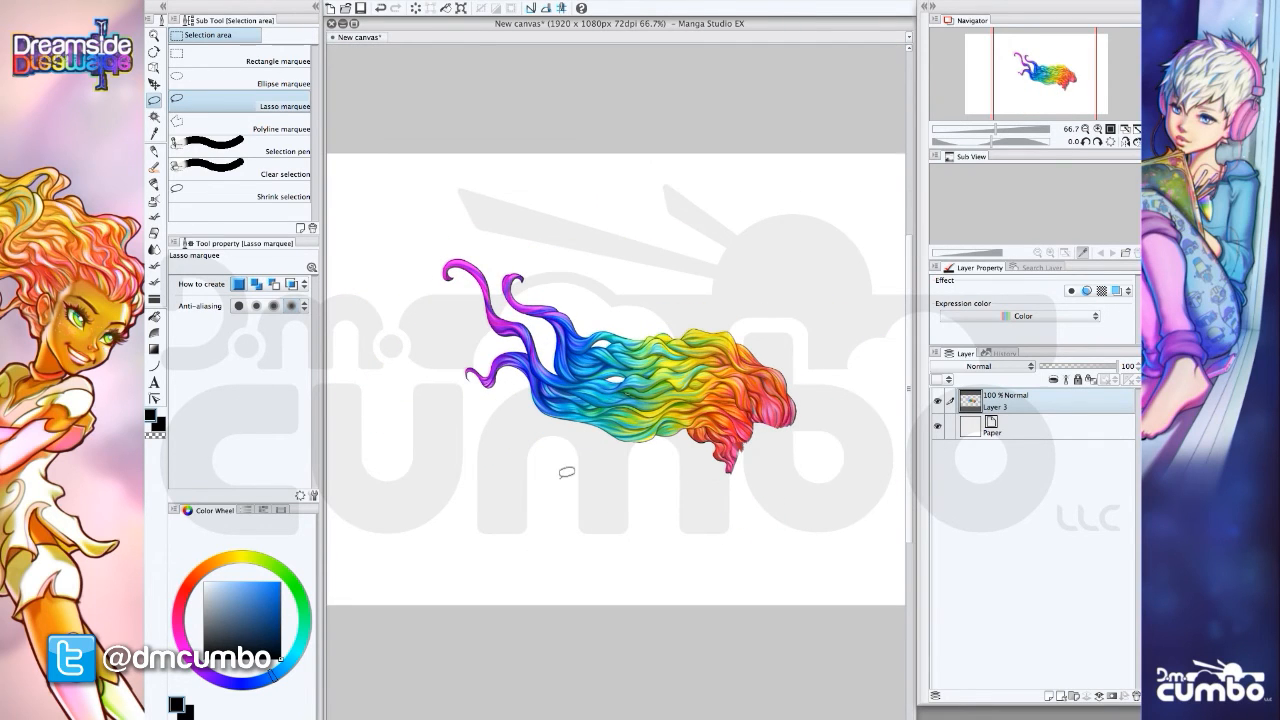